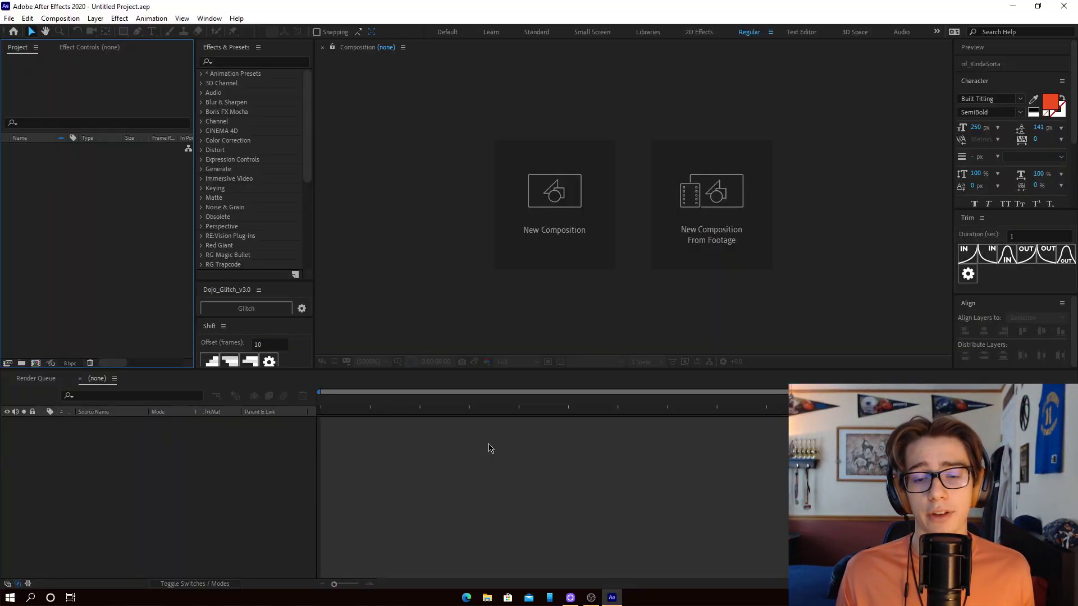
- Create a new 1920×1080, 60 fps composition named Comp 1 lasting 15 seconds
left_click(549, 216)
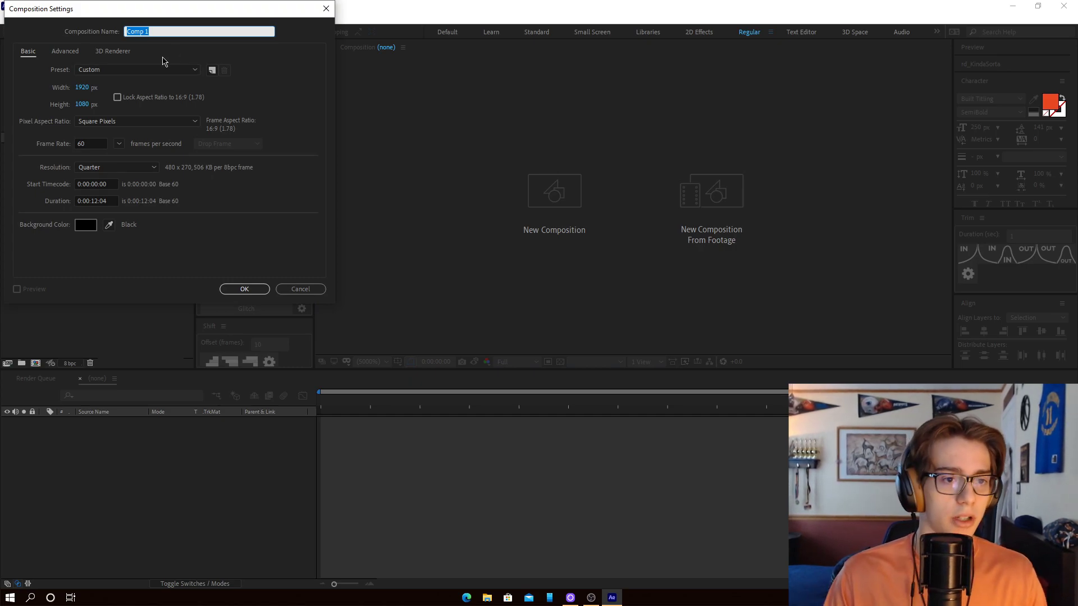
left_click_drag(113, 201, 94, 207)
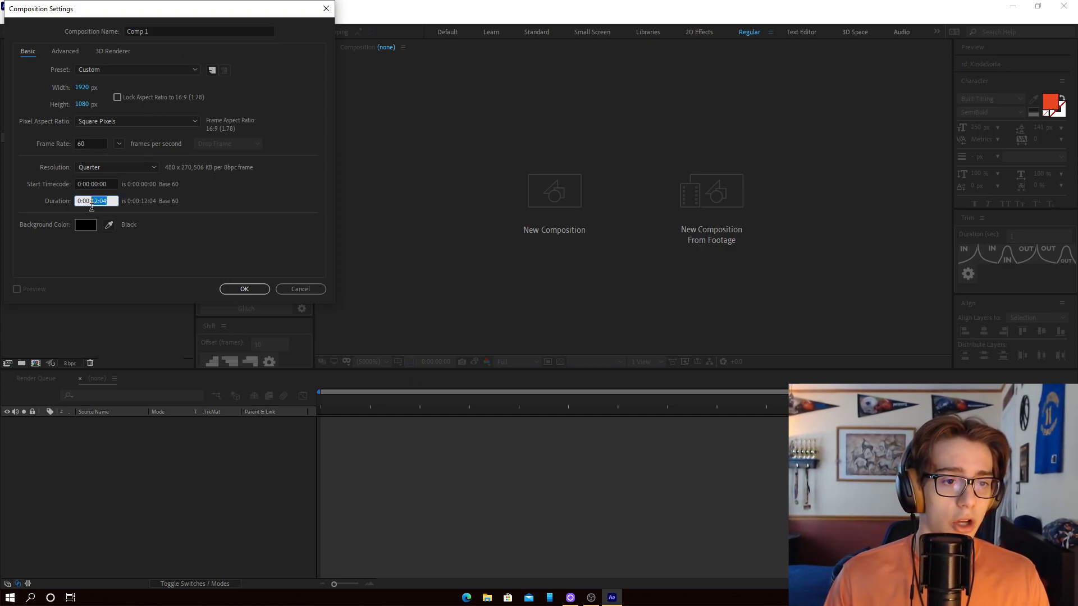
type("1")
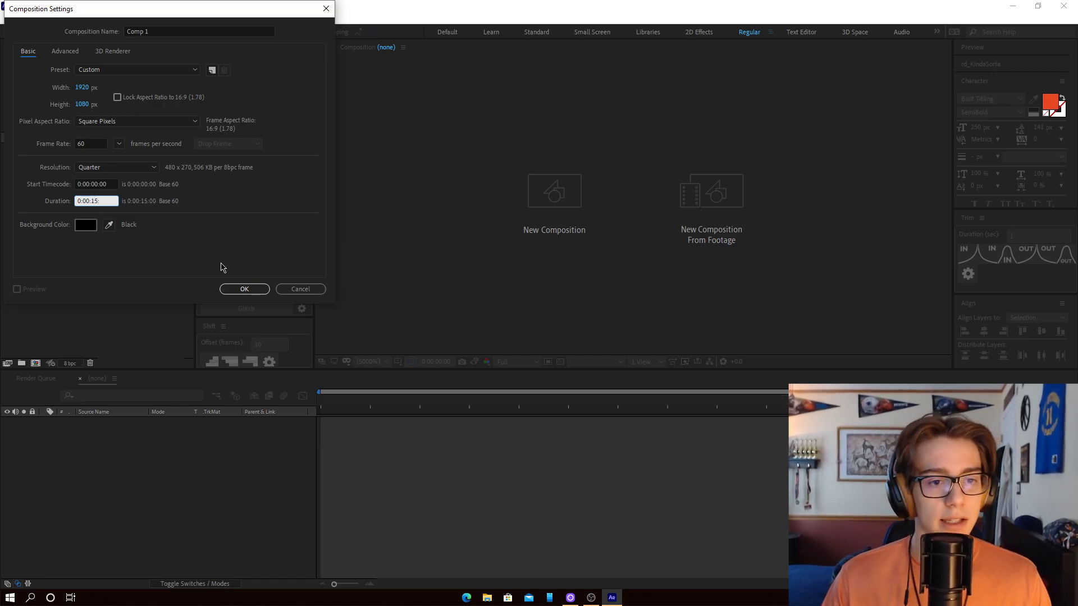
left_click(245, 289)
- Start importing a file from disk through File > Import > File
left_click(11, 19)
mouse_move(34, 176)
left_click(235, 176)
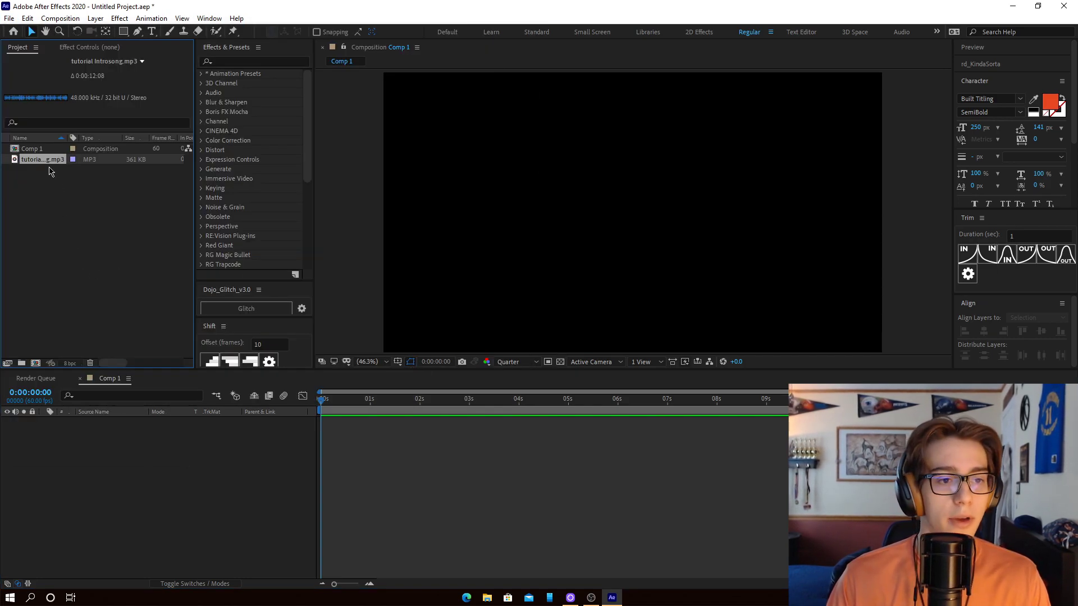
- Place tutorial Introsong.mp3 in the Comp 1 timeline and scrub from about 5 seconds back to the start
left_click_drag(54, 176, 191, 505)
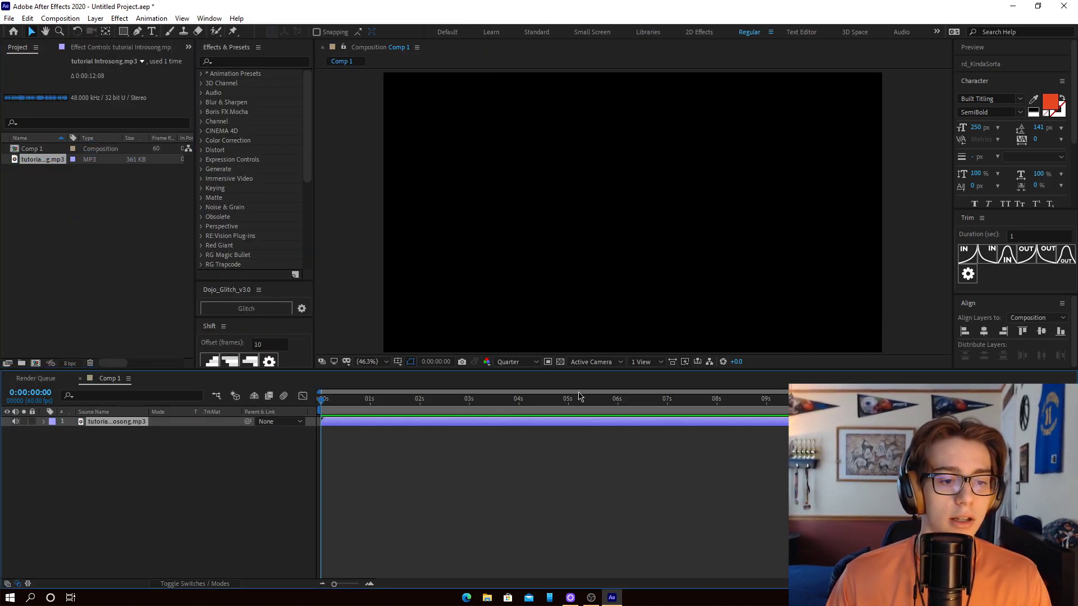
left_click(603, 399)
left_click_drag(609, 399, 321, 401)
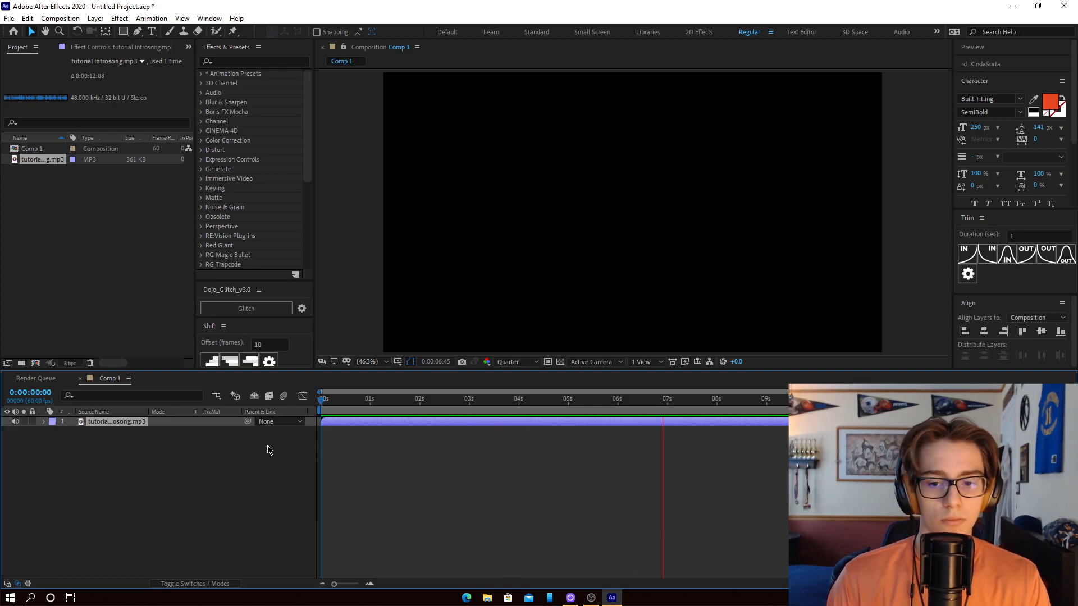
- Convert the song layer's audio to keyframes and select the Audio Amplitude layer's Both Channels slider
left_click(107, 504)
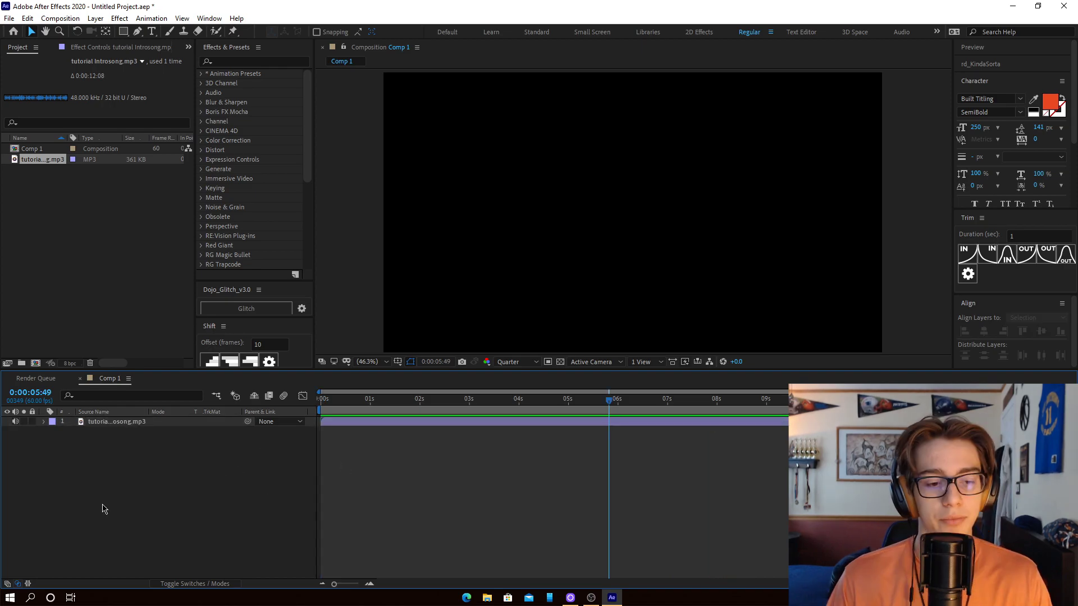
right_click(106, 422)
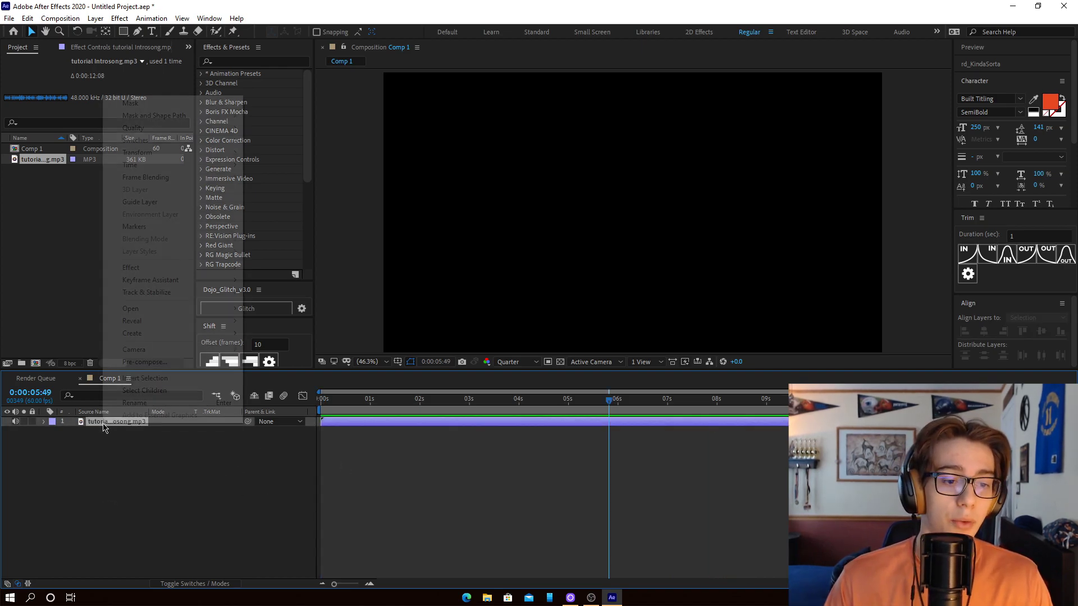
mouse_move(148, 283)
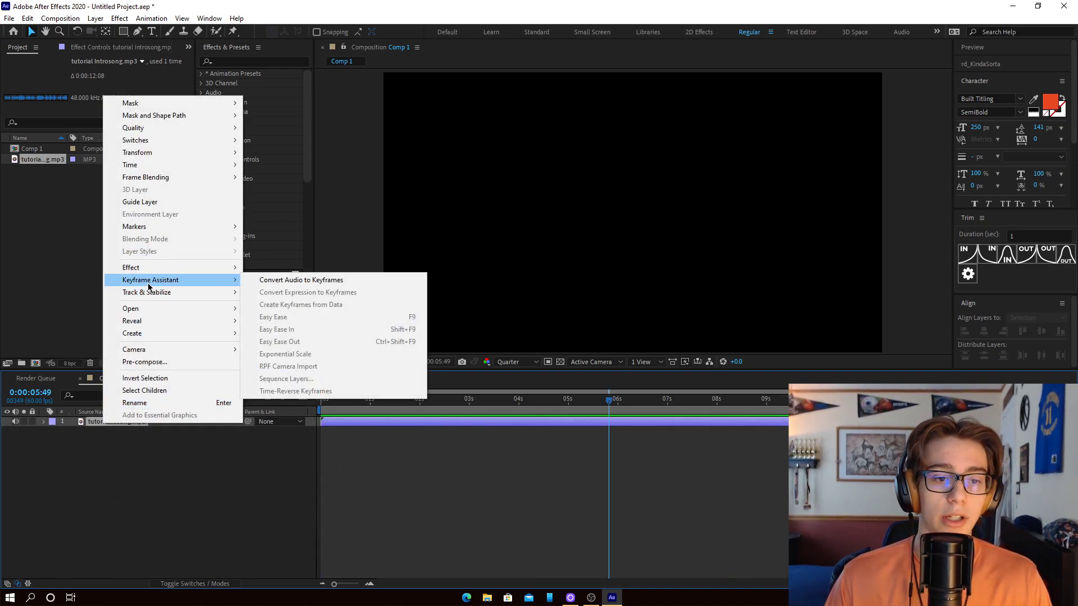
left_click(340, 285)
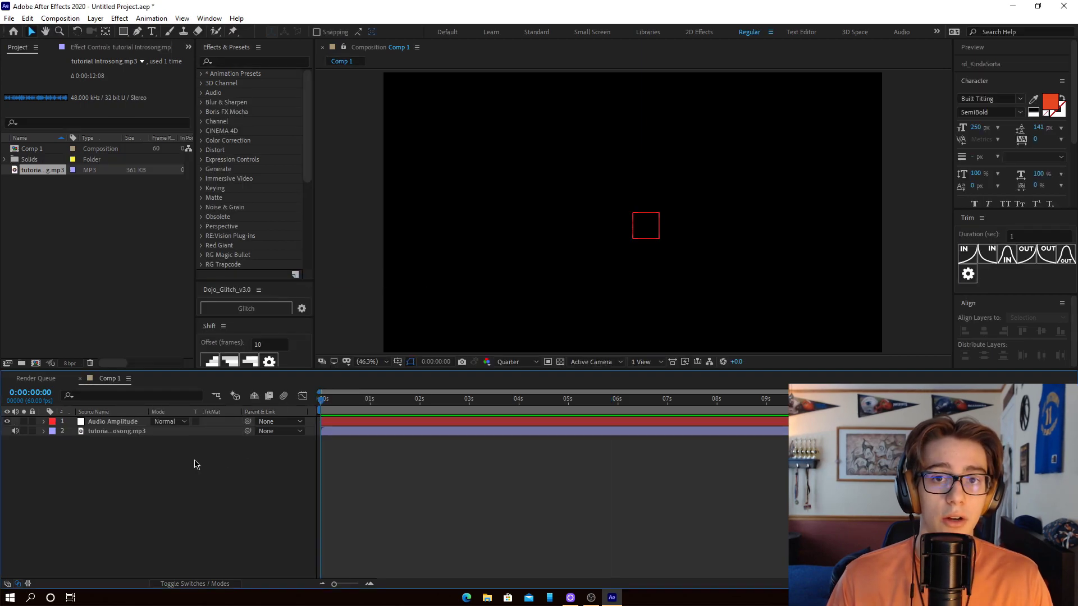
left_click(112, 424)
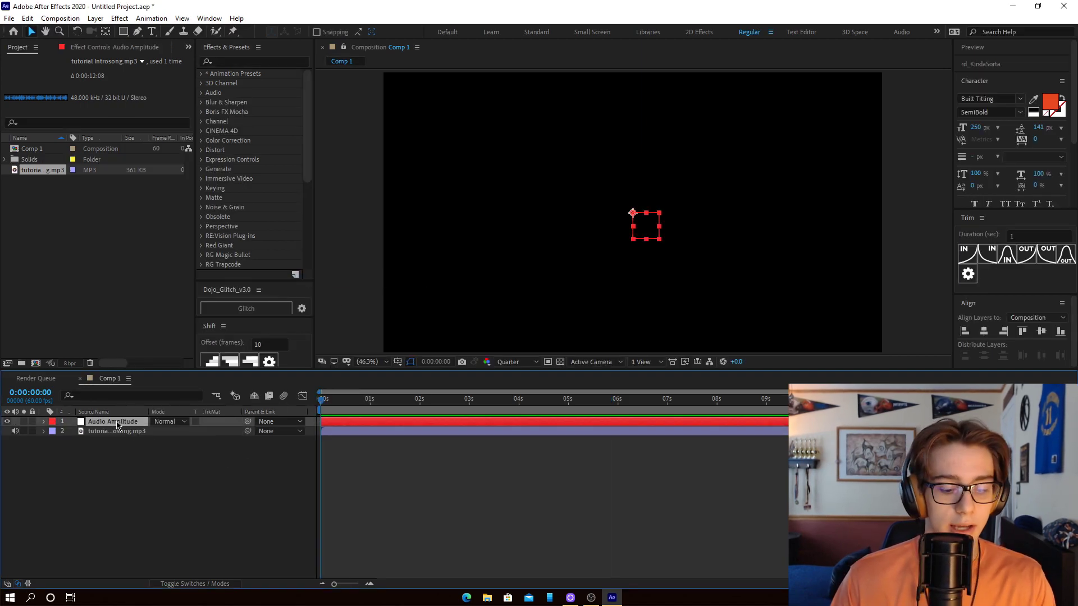
key("u")
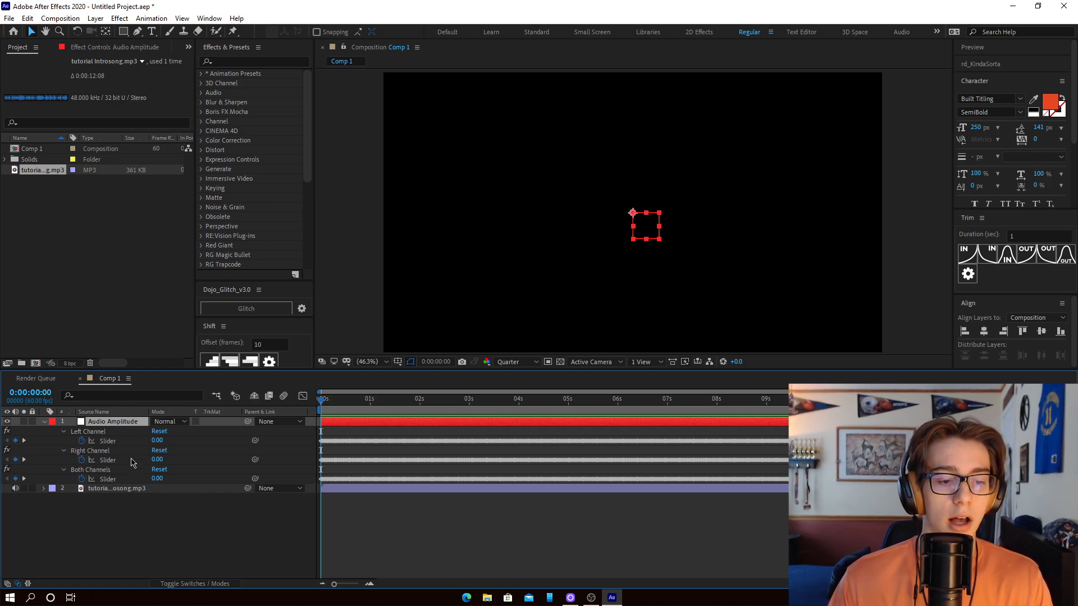
left_click(113, 481)
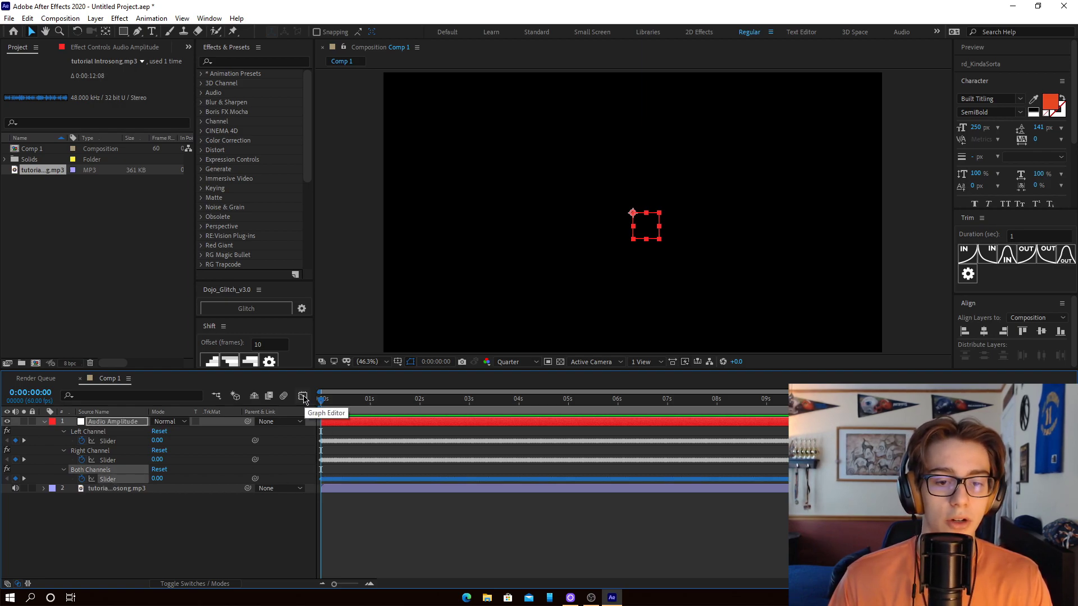
- View the Both Channels amplitude curve in the Graph Editor and scrub across its beat peaks
left_click(304, 396)
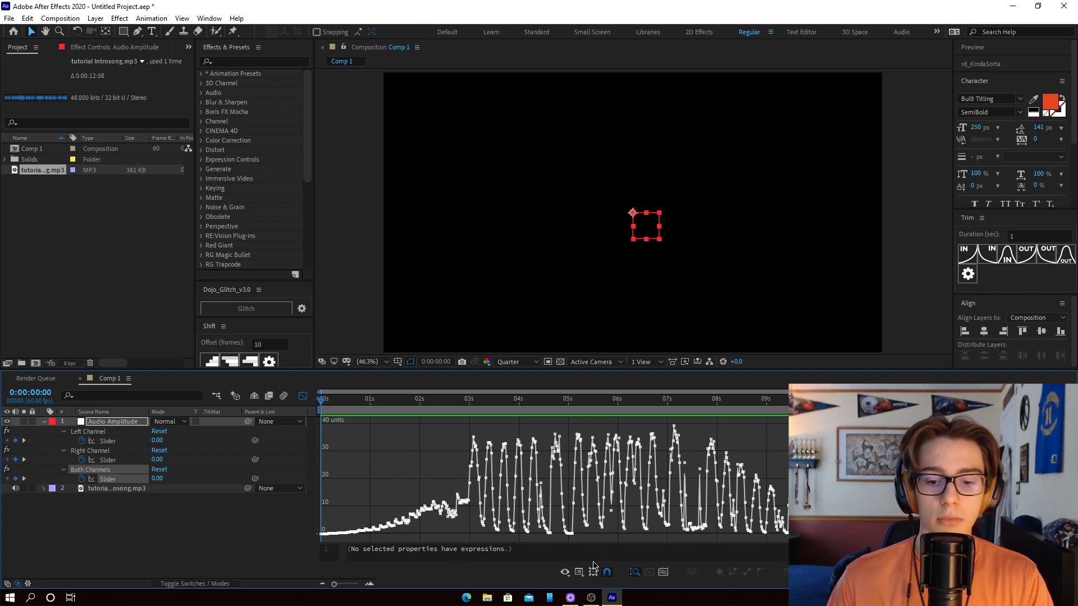
scroll(470, 456, "up", 2)
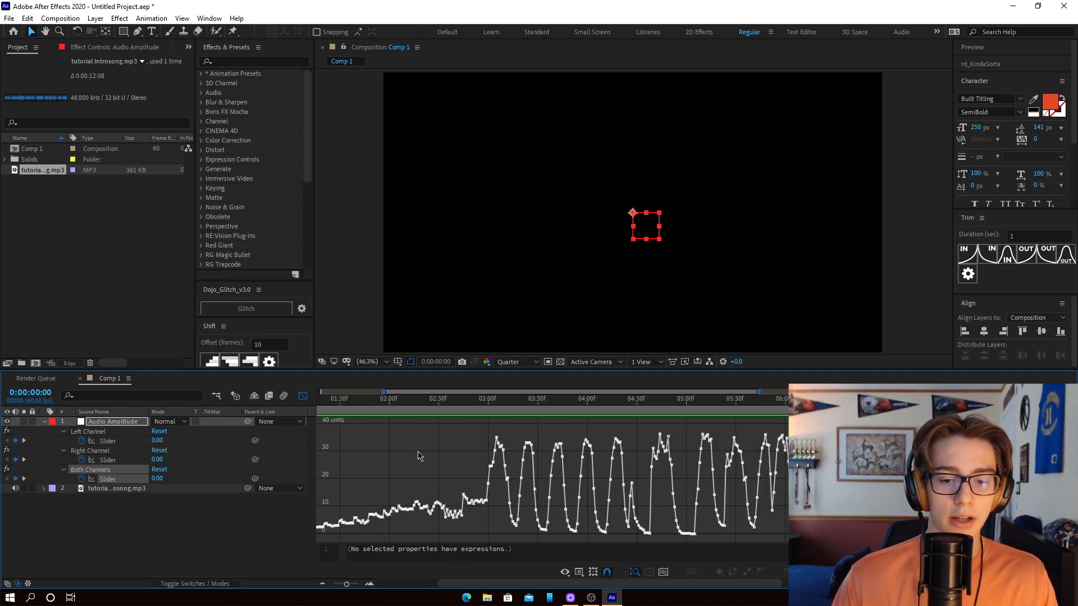
left_click_drag(456, 410, 615, 434)
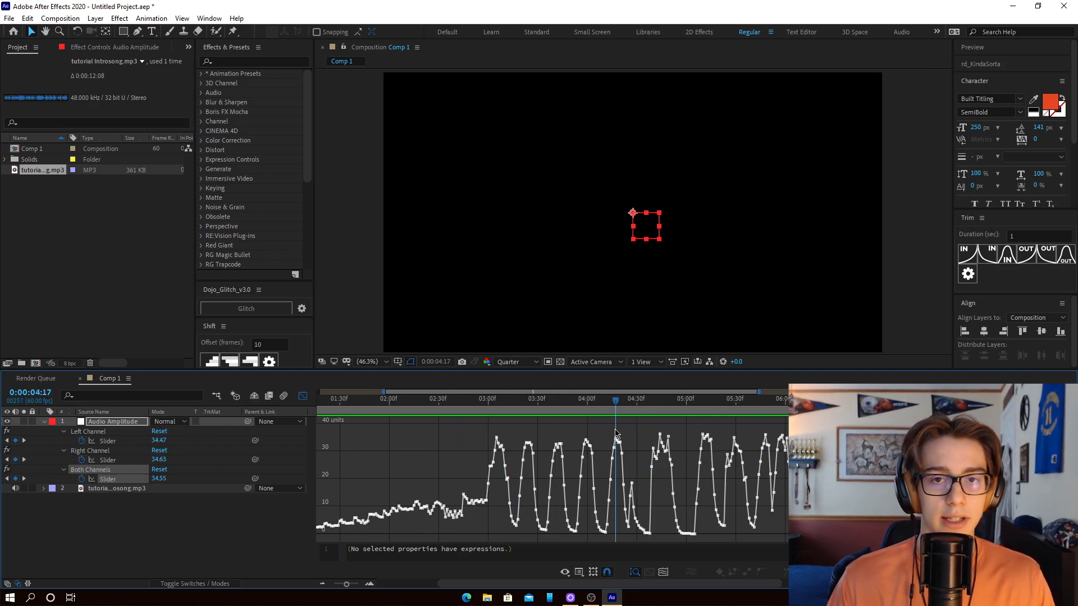
left_click_drag(446, 404, 497, 408)
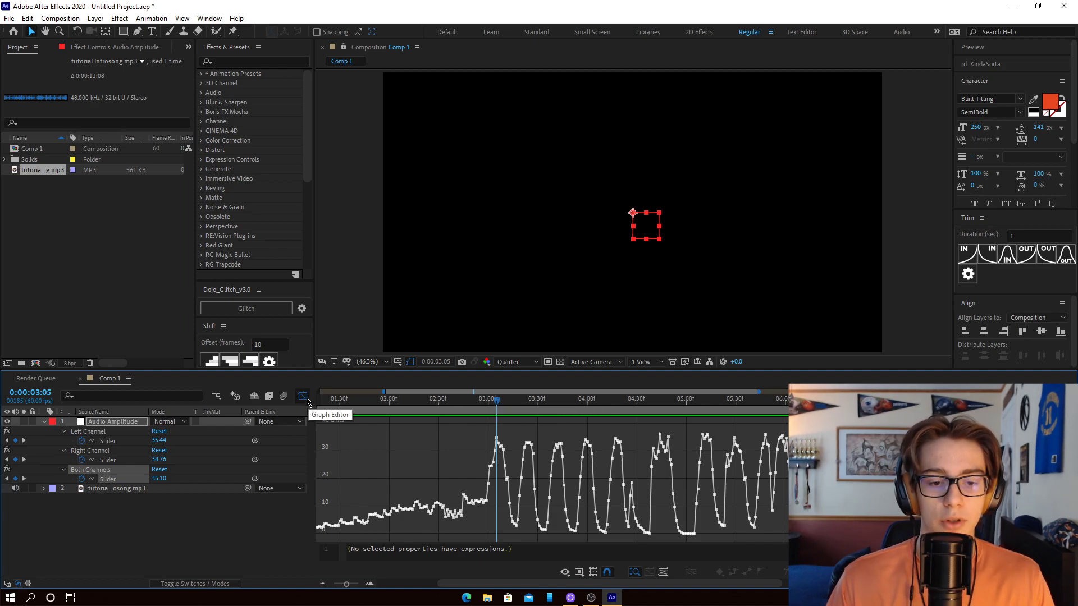
left_click(306, 399)
- Preview the song from 0:00:02:16 to hear the beats, then move the time to 0:00:06:23
left_click(302, 399)
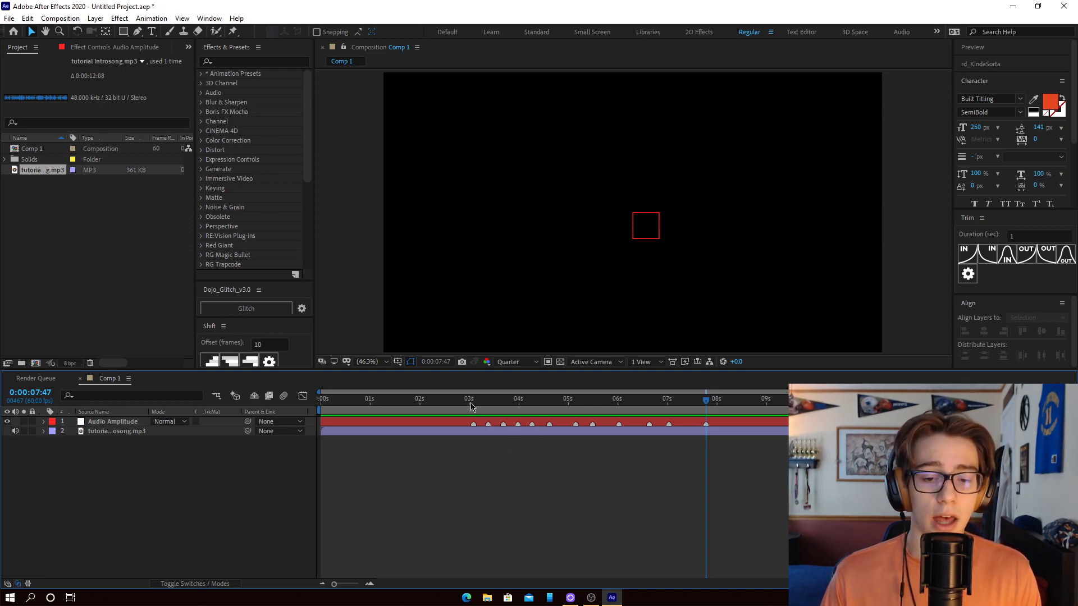
left_click_drag(471, 405, 433, 405)
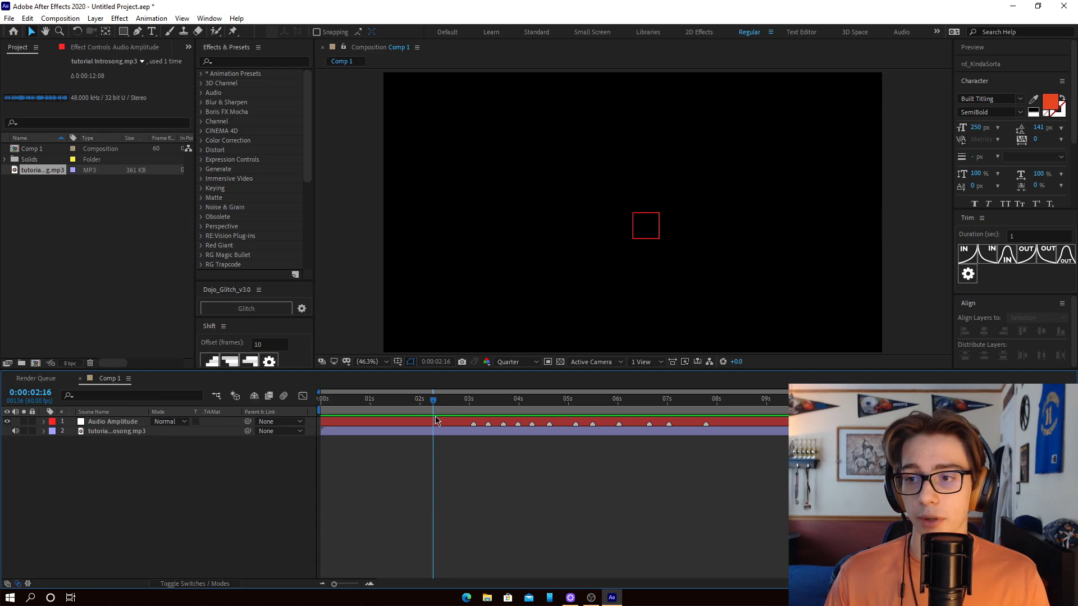
key("space")
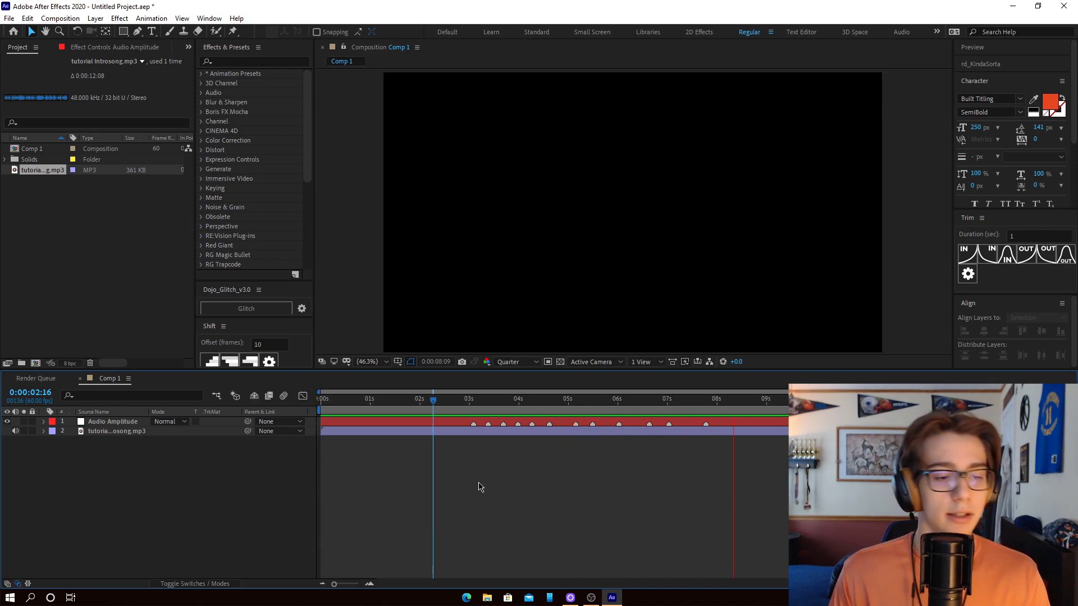
key("space")
left_click_drag(514, 400, 637, 400)
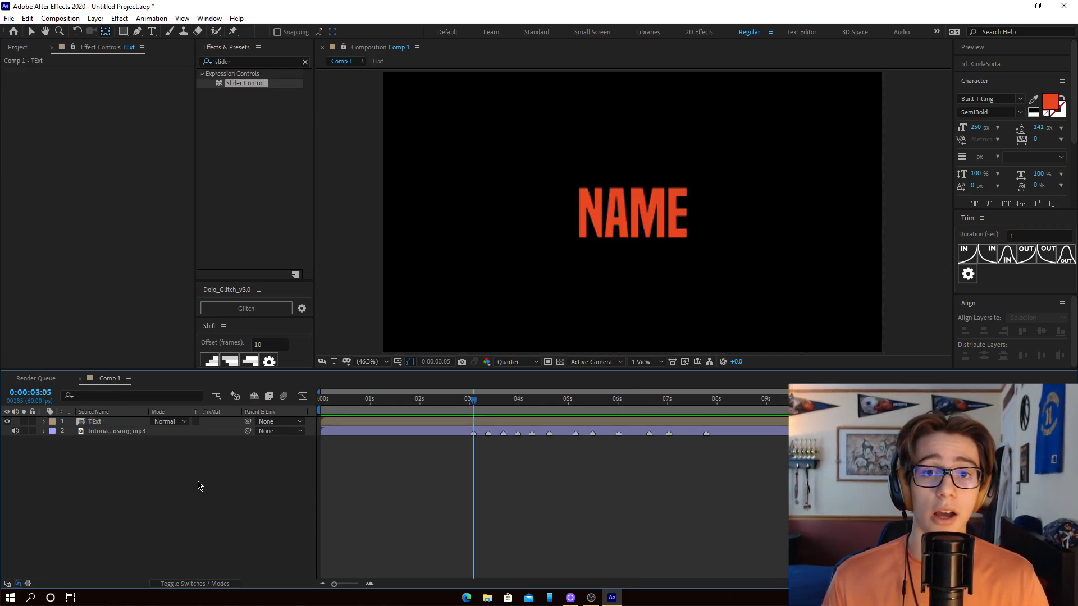
- Add a null layer with three Slider Control effects, renaming the first one Scale
right_click(200, 486)
mouse_move(238, 360)
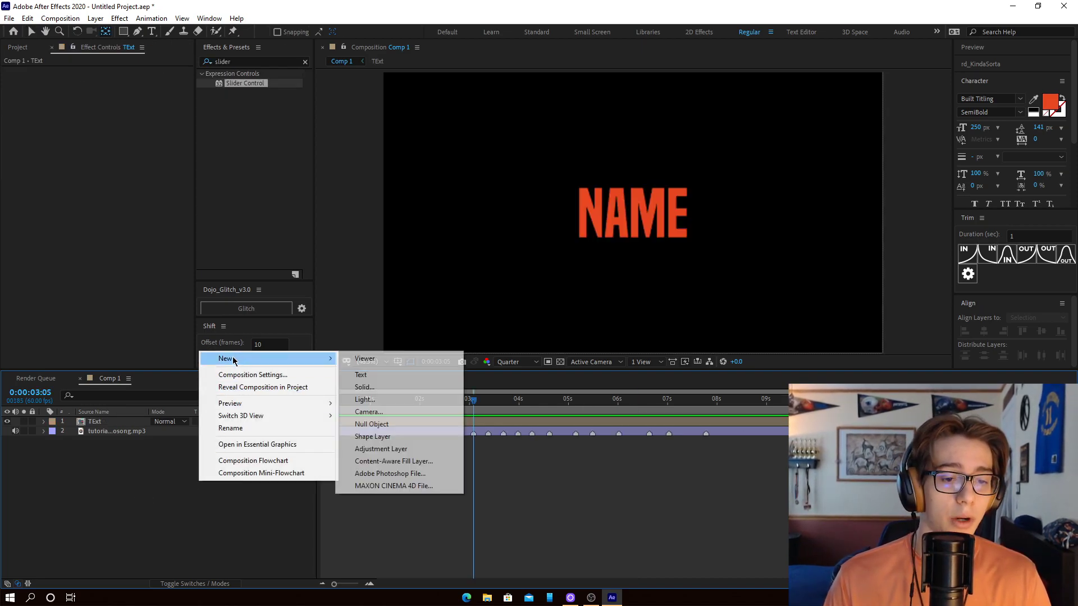
left_click(370, 425)
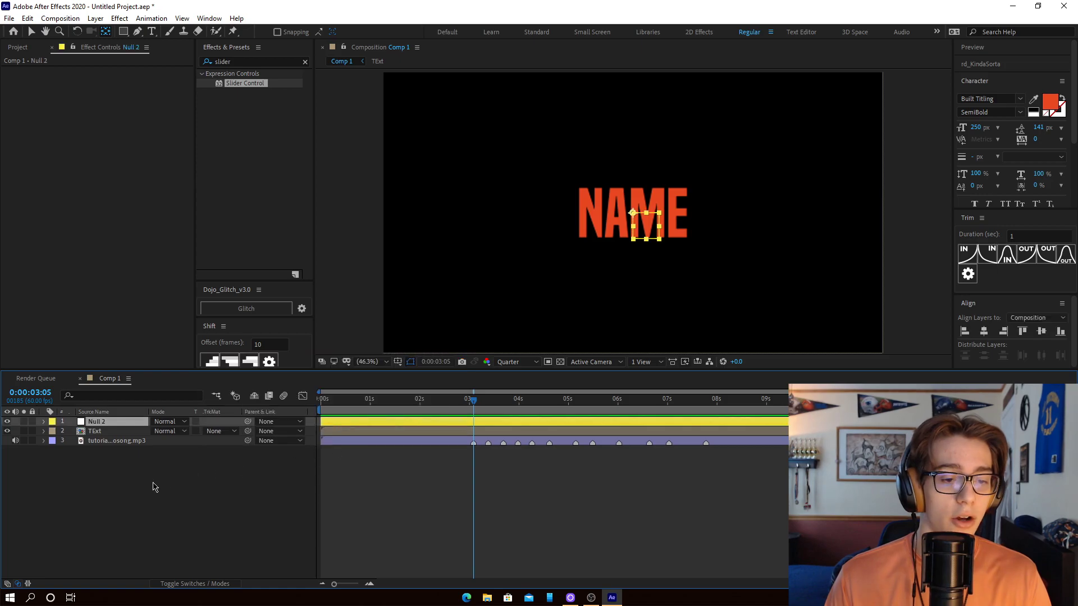
double_click(248, 83)
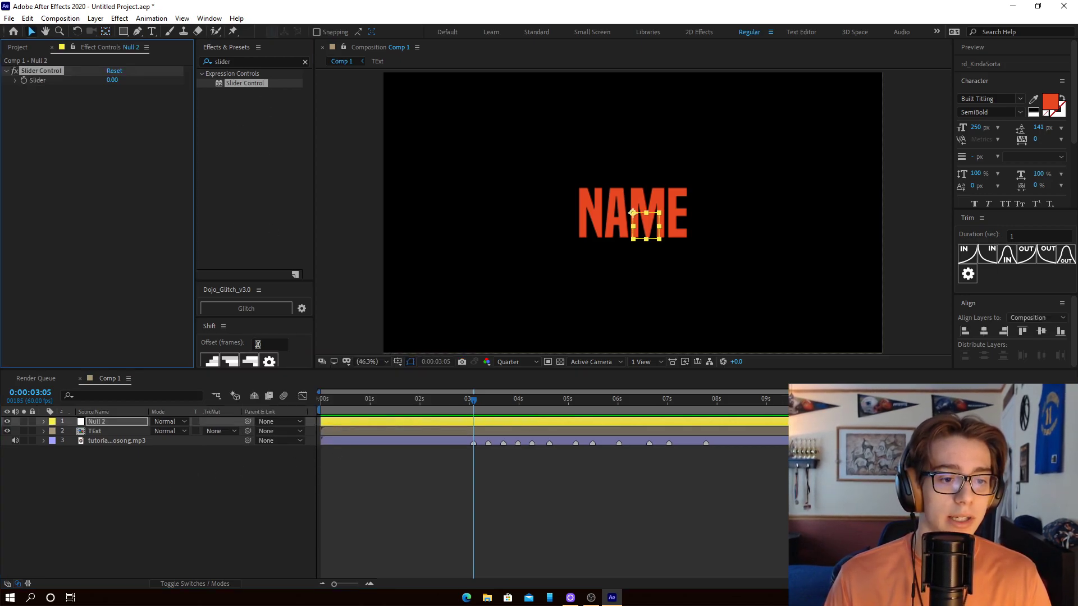
double_click(251, 86)
double_click(234, 84)
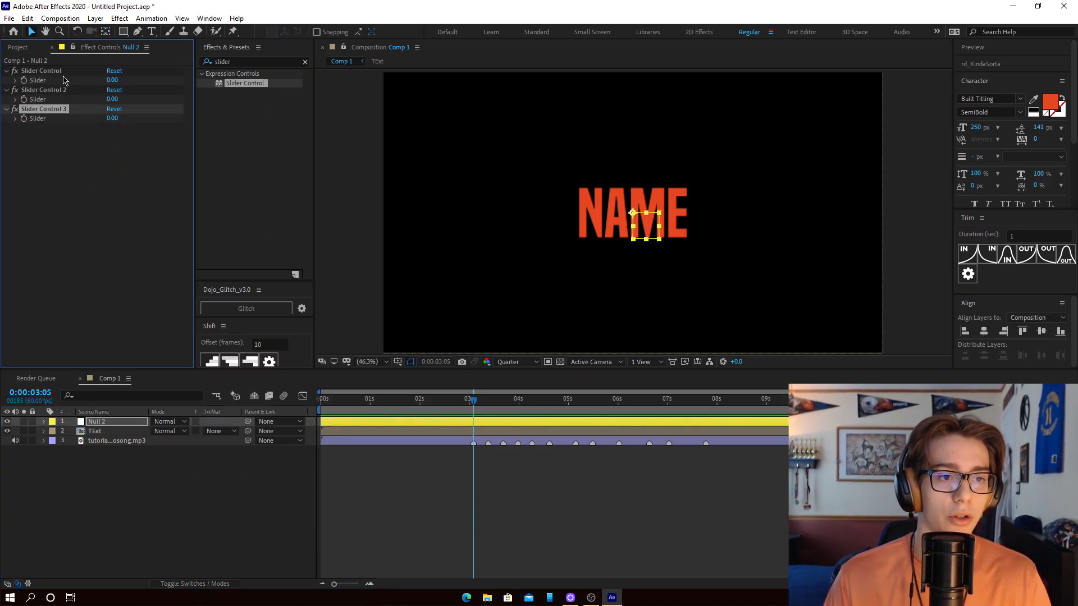
left_click(63, 71)
key("Return")
type("Scale")
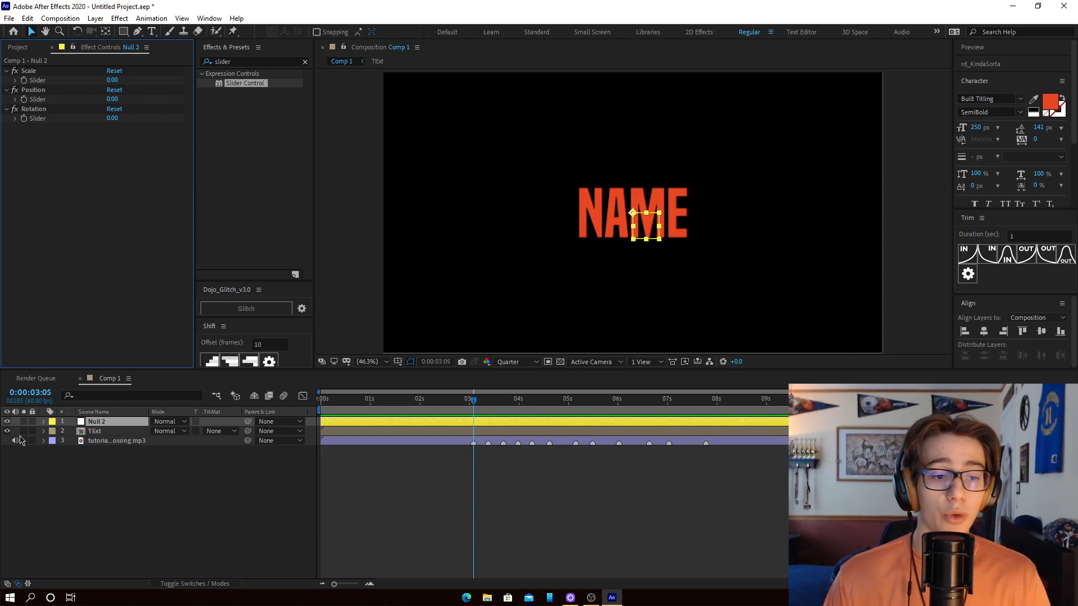
- Reveal Null 2's Scale, Position and Rotation slider values and set the Scale slider to 0
left_click(44, 422)
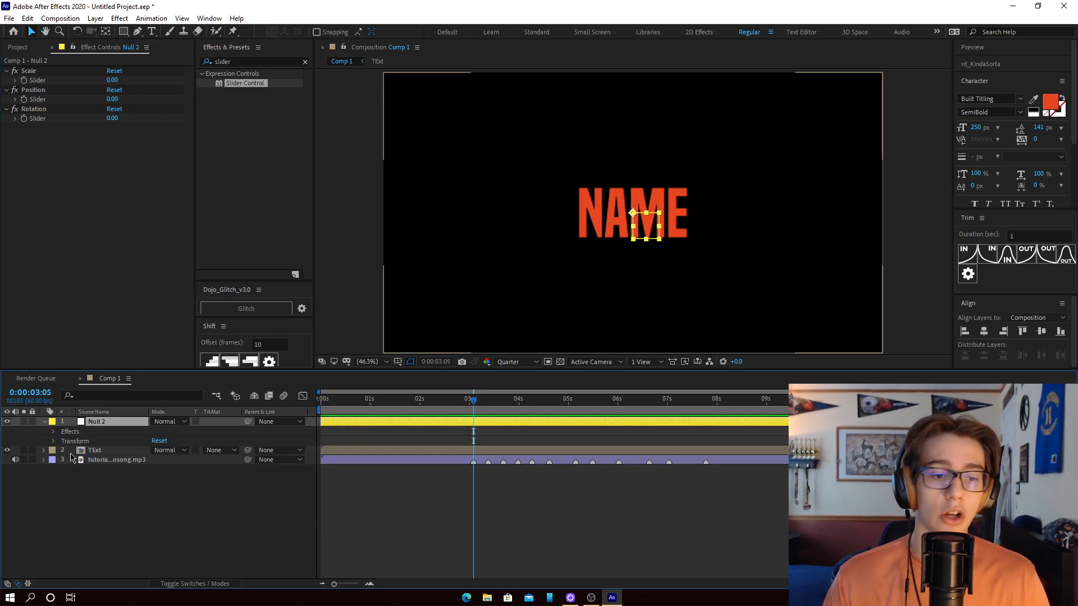
left_click(53, 432)
left_click(54, 432)
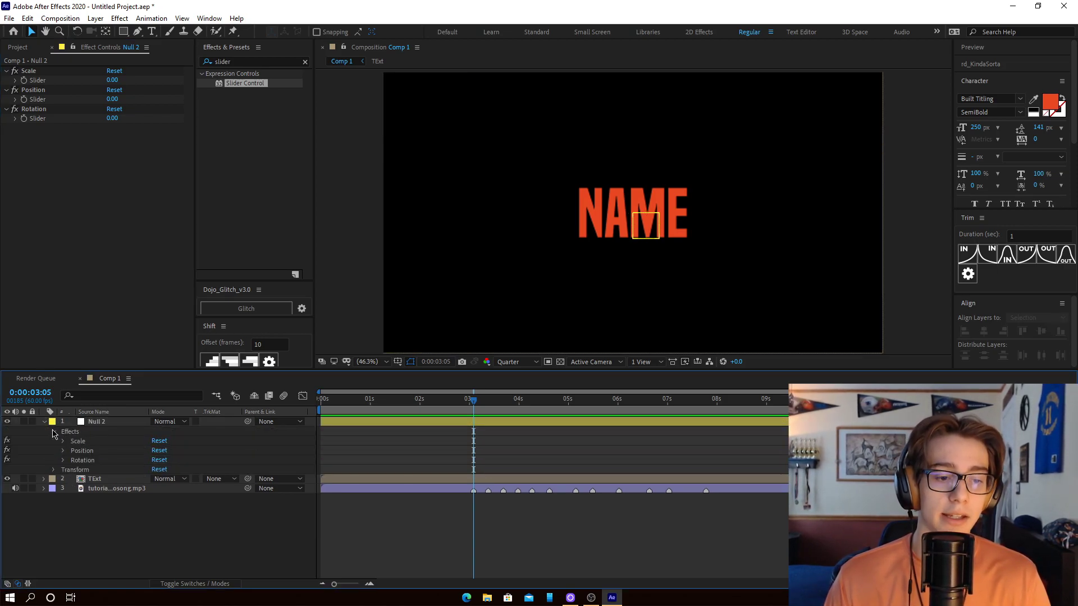
left_click(63, 461)
left_click(64, 450)
left_click(63, 441)
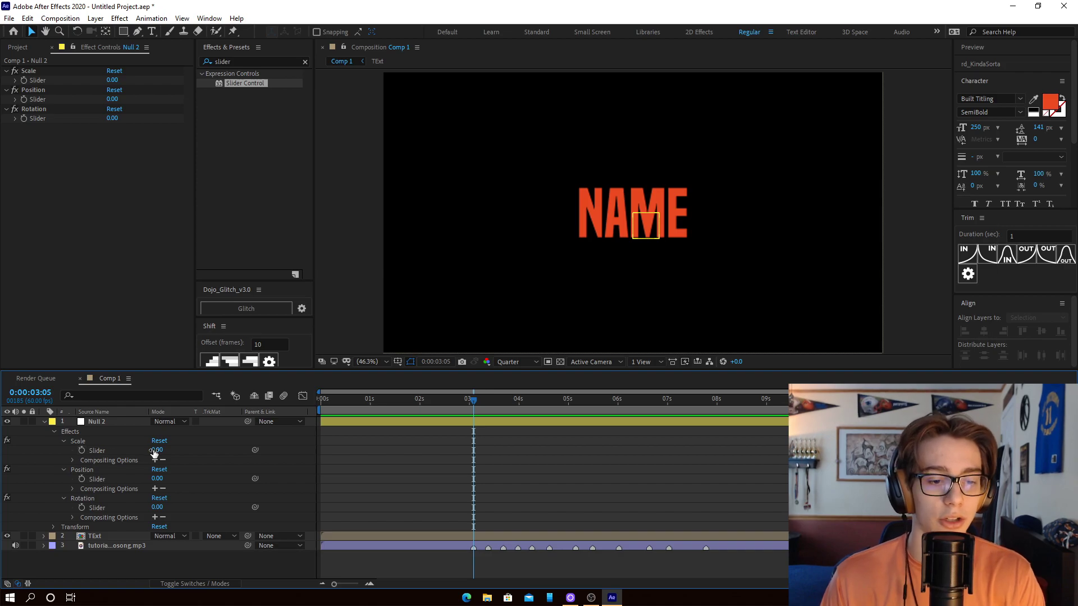
left_click_drag(157, 449, 218, 450)
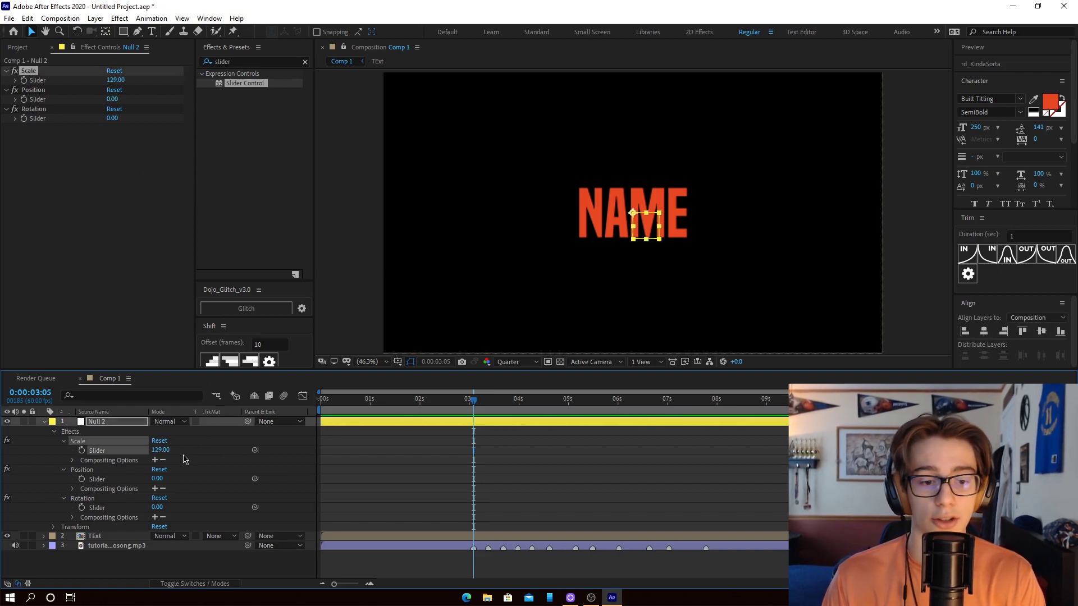
left_click(159, 449)
type("0")
key("Return")
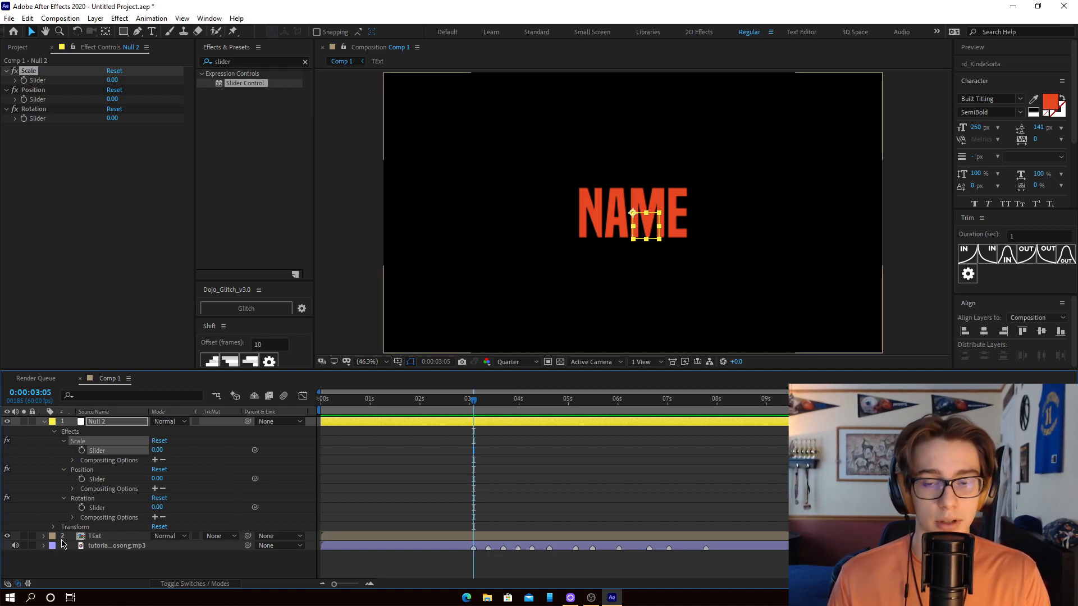
left_click(95, 537)
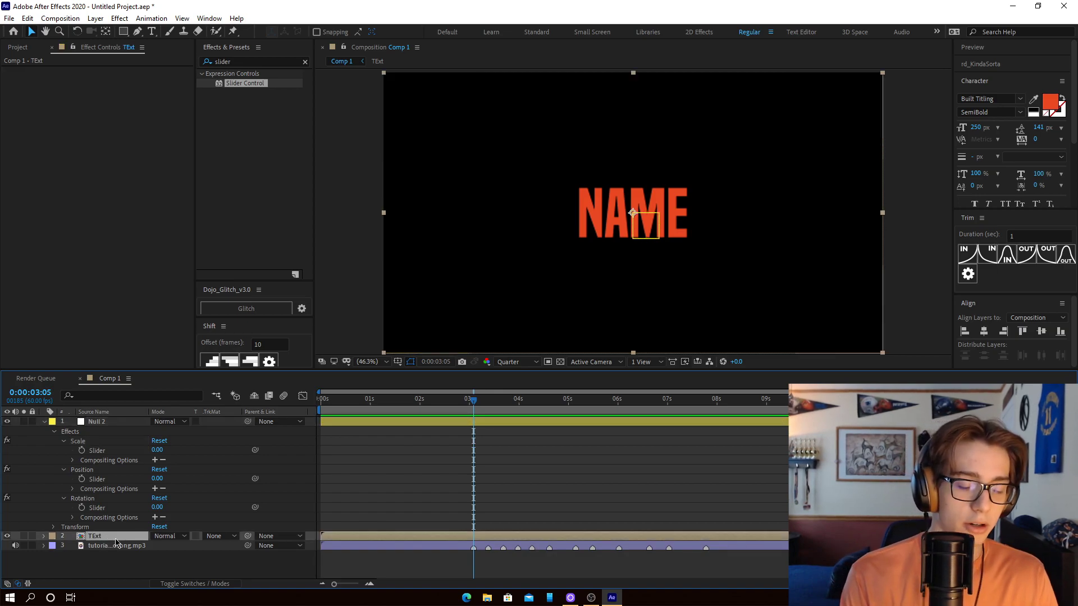
- Give the TExt layer's Rotation the expression wiggle(6, Null 2's Rotation slider)
key("r")
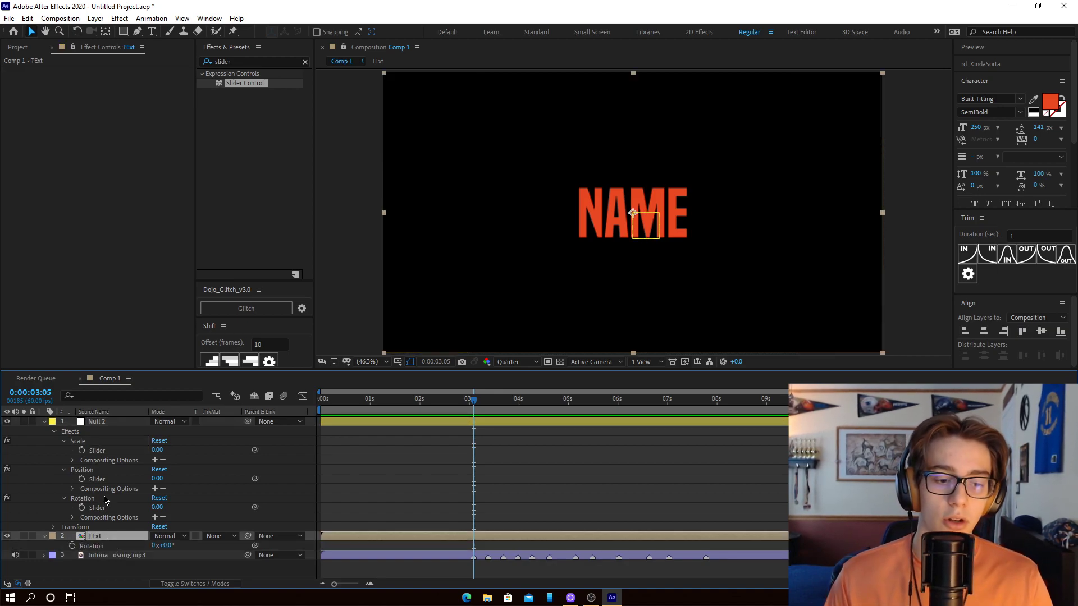
left_click(73, 547, "alt")
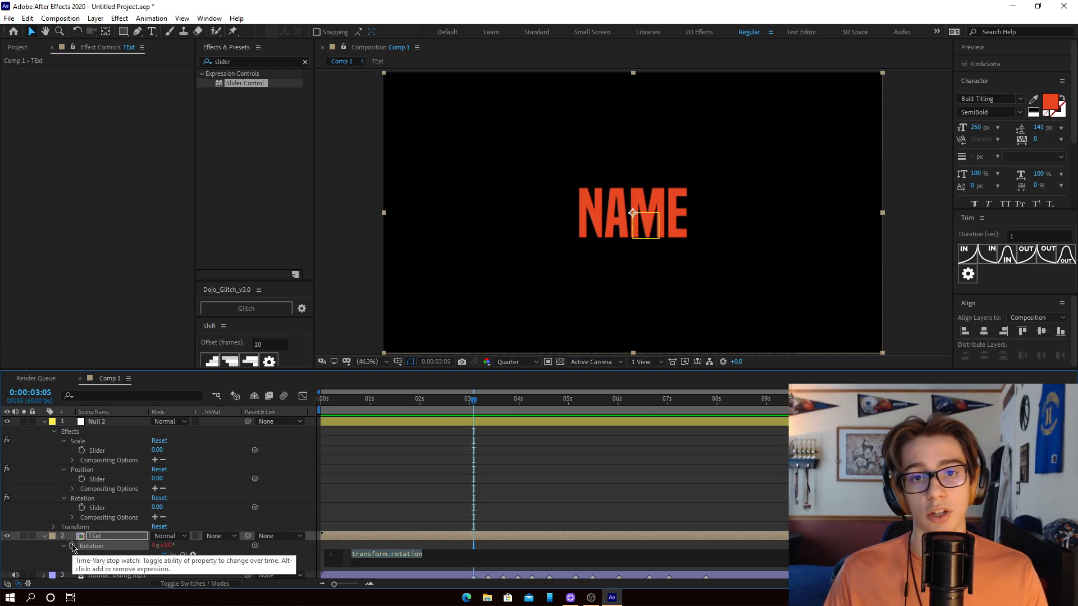
type("wiggle(6")
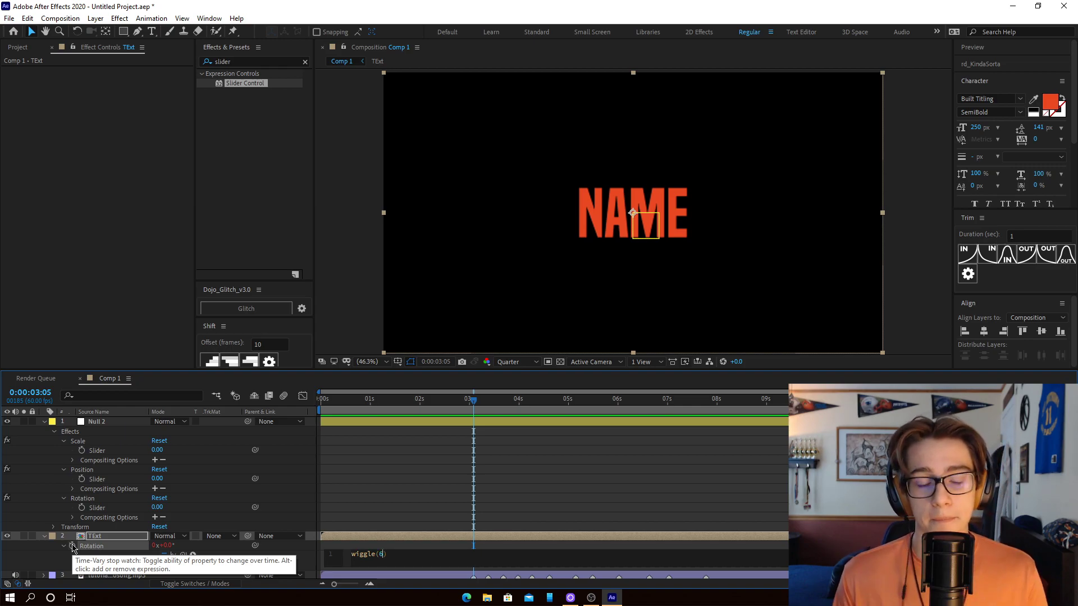
type(",")
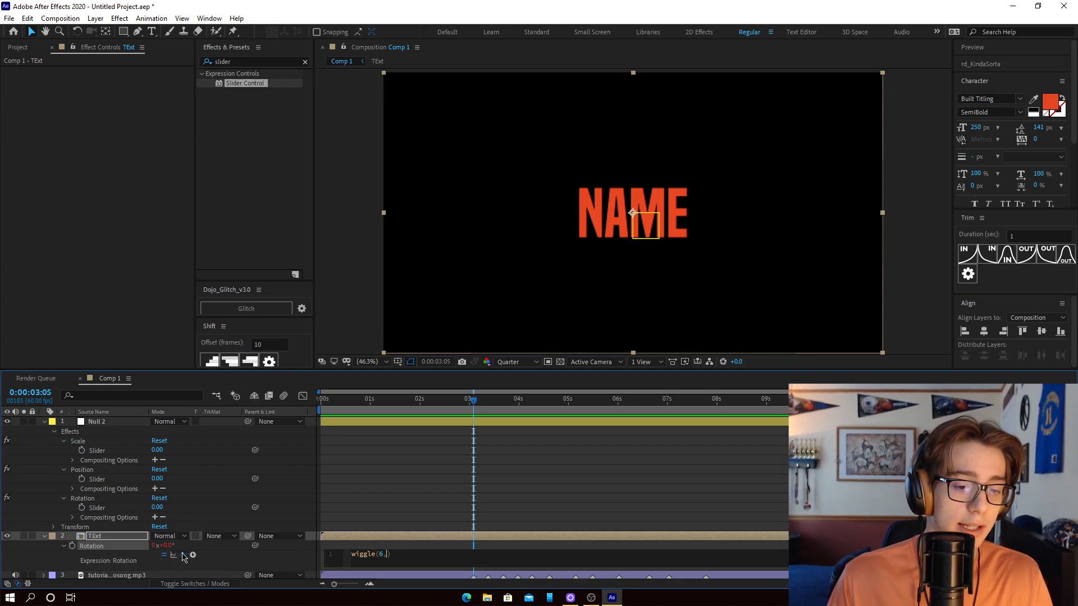
left_click_drag(183, 555, 104, 511)
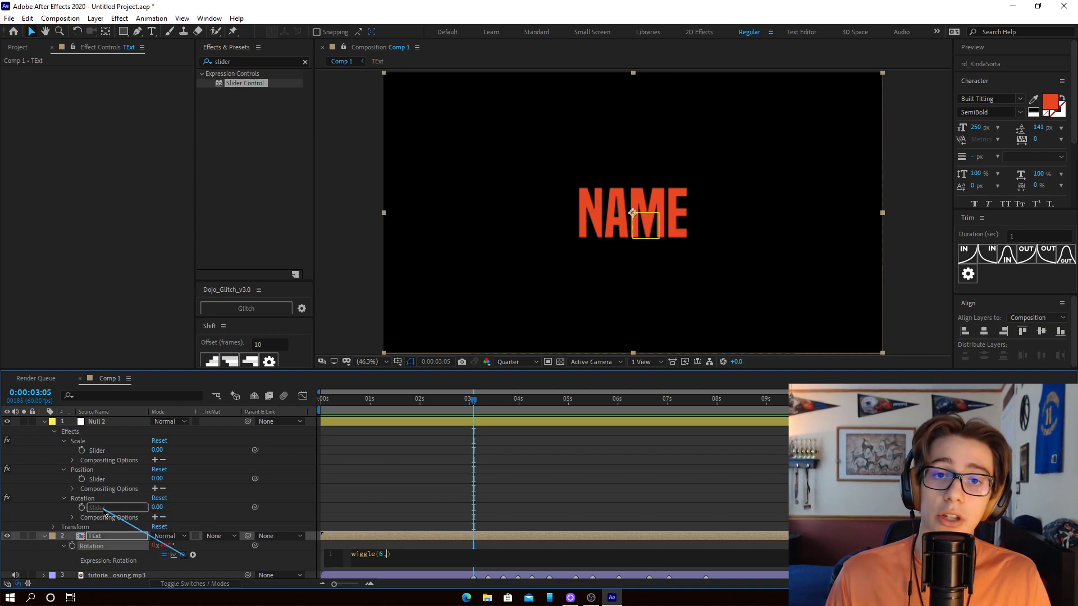
left_click_drag(103, 511, 104, 511)
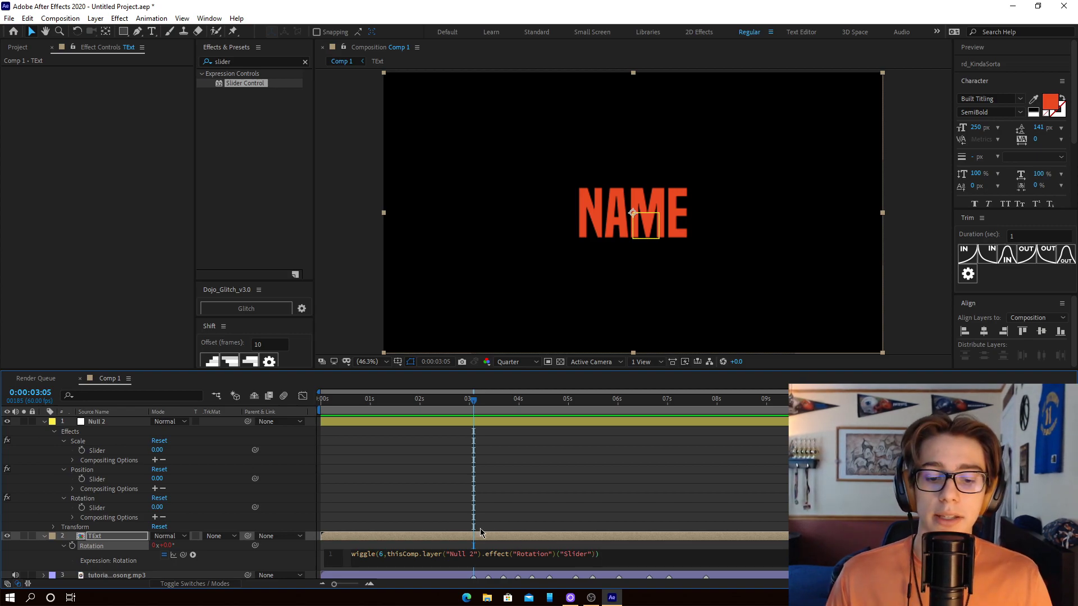
left_click(458, 523)
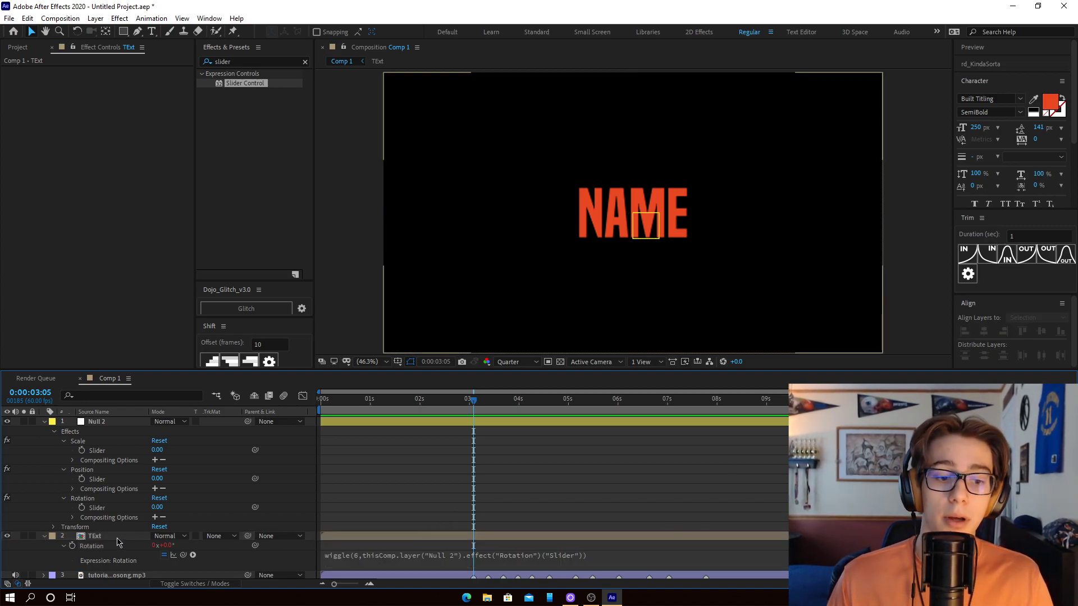
left_click(101, 544)
- Give the TExt layer's Position the expression wiggle(6, Null 2's Position slider)
key("p")
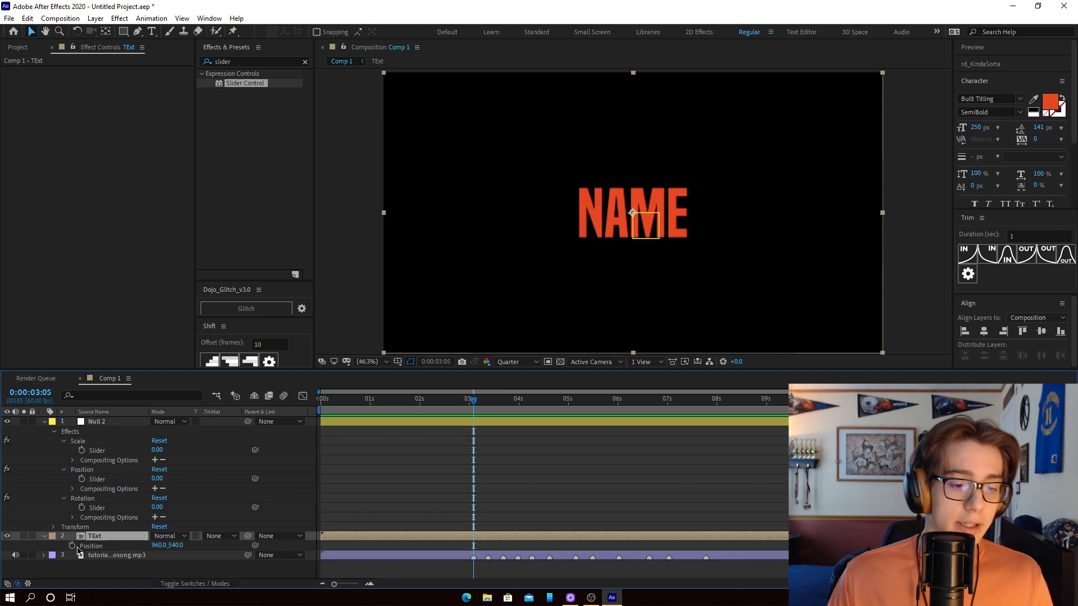
left_click(71, 545, "alt")
type("wiggle")
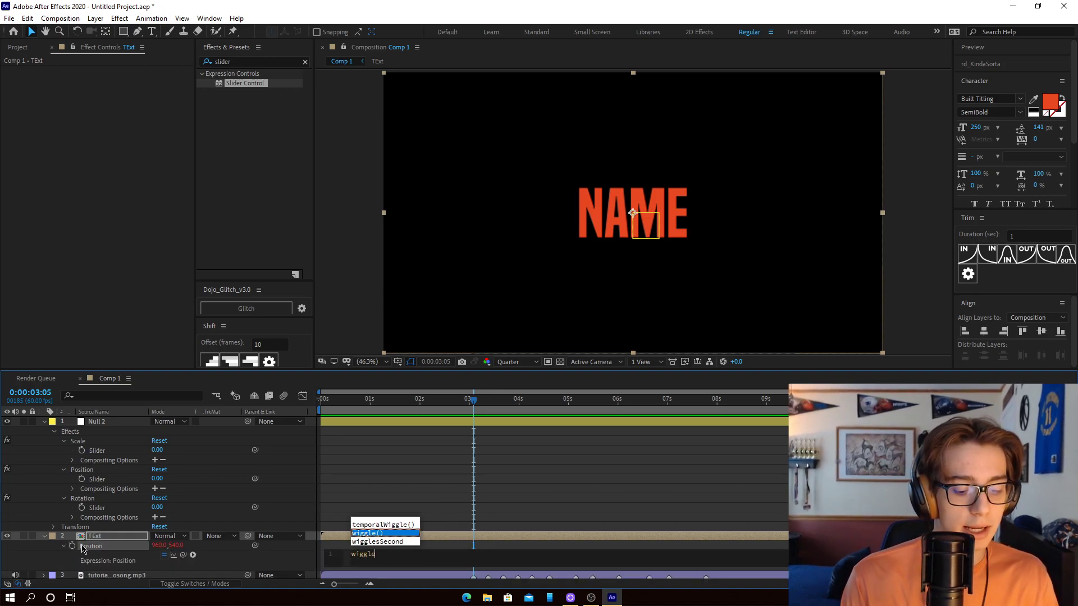
key("Return")
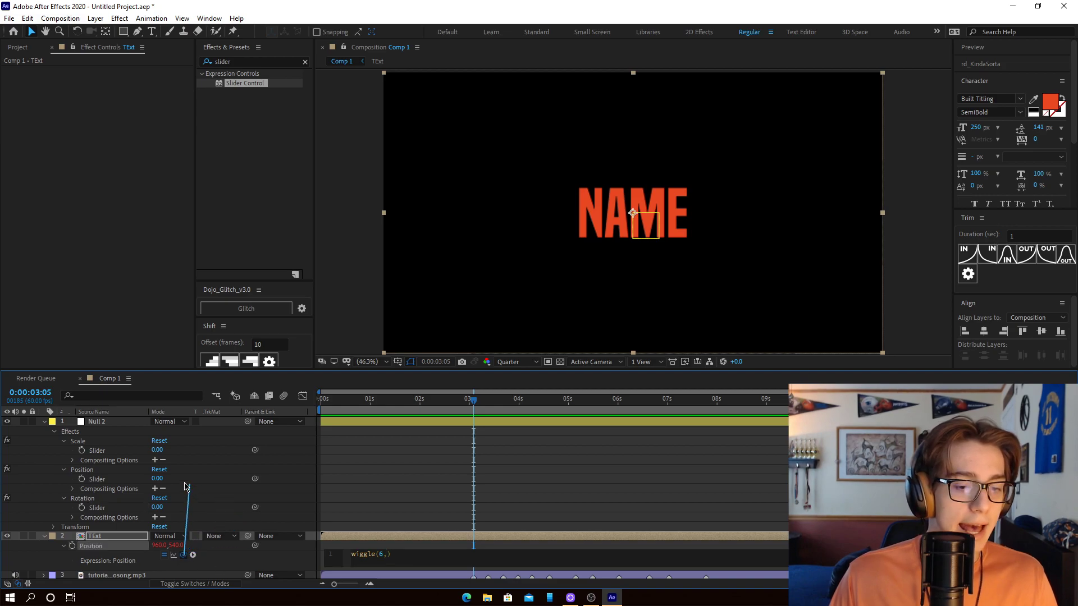
left_click_drag(187, 485, 97, 490)
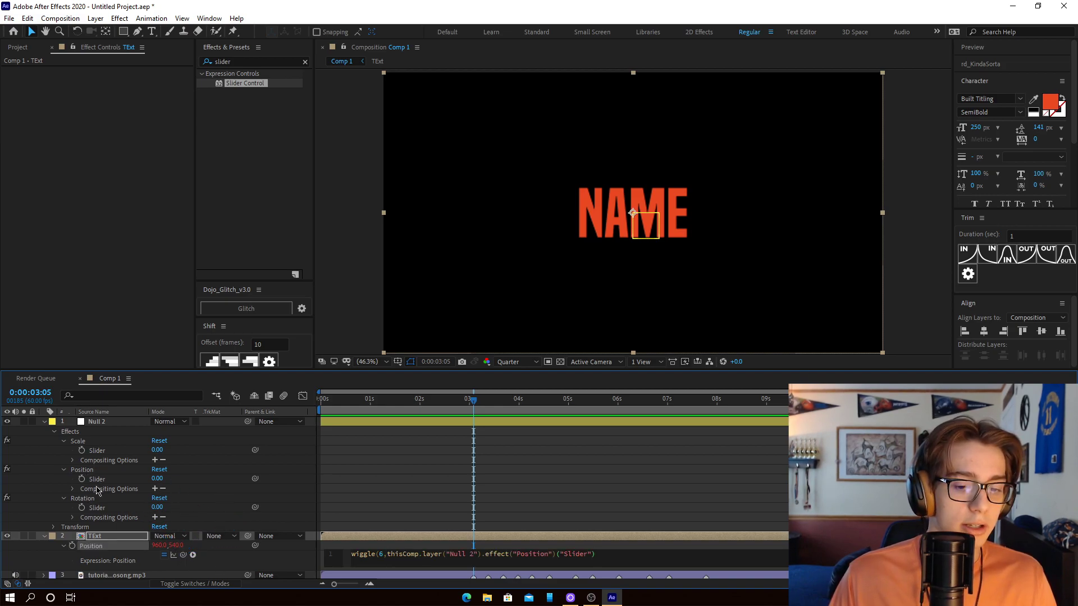
left_click(375, 512)
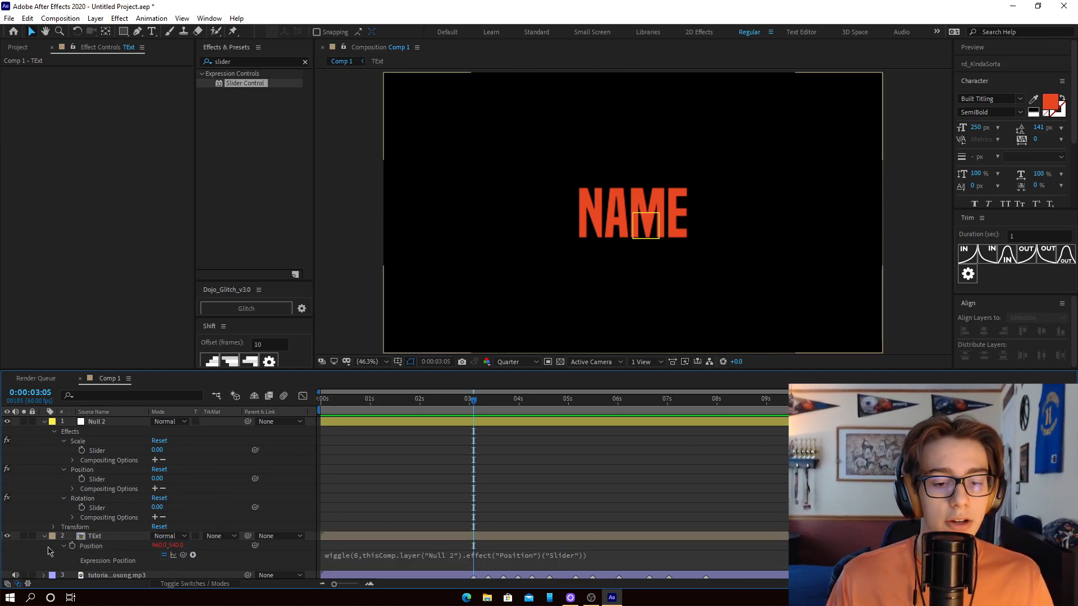
left_click(45, 536)
left_click(103, 536)
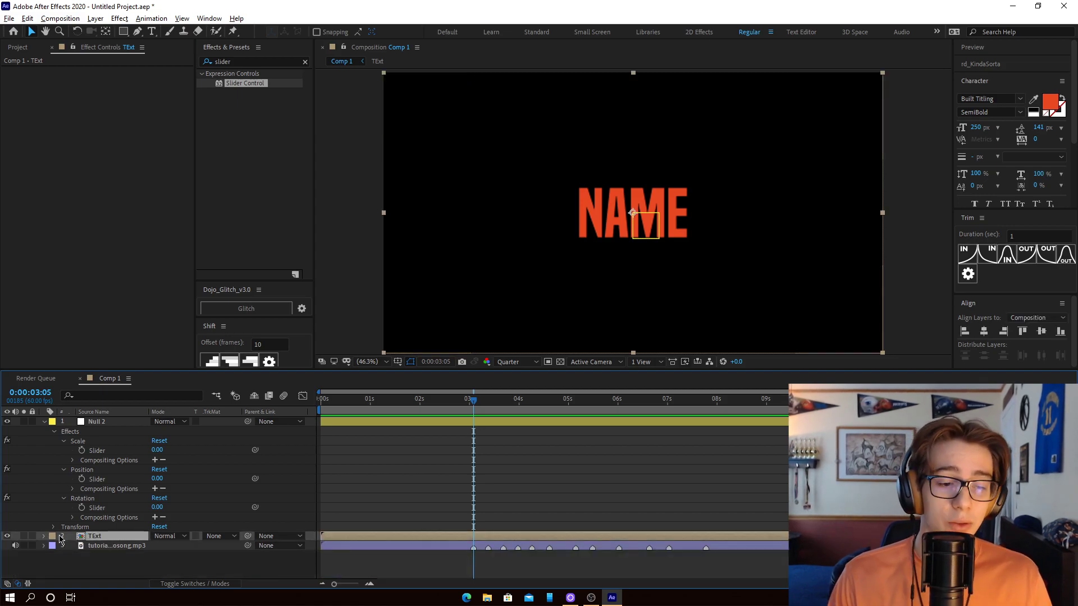
- Pick-whip the TExt layer's Scale to Null 2's Scale slider
key("s")
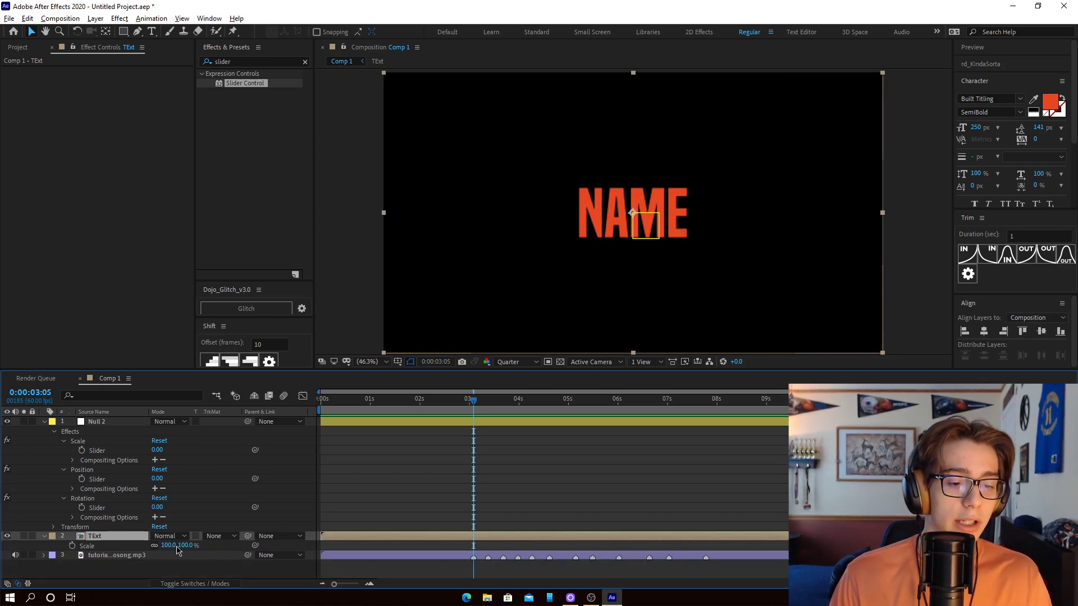
left_click_drag(255, 547, 96, 451)
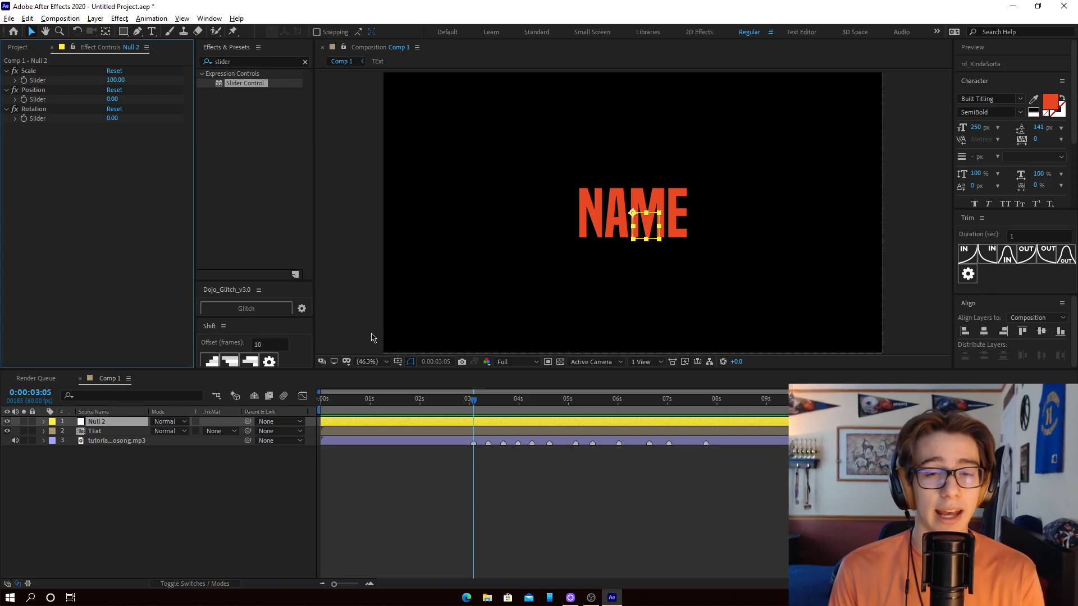
- Keyframe Null 2's Scale slider, raising it to 130 a couple of frames later
left_click(24, 83)
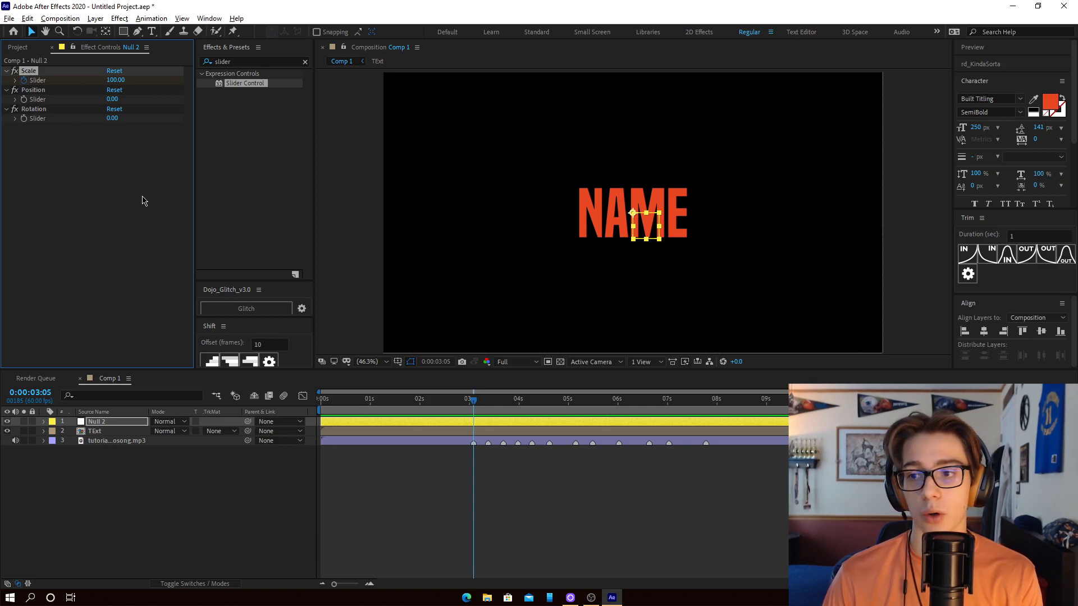
key("Page_Down")
key("Page_Down")
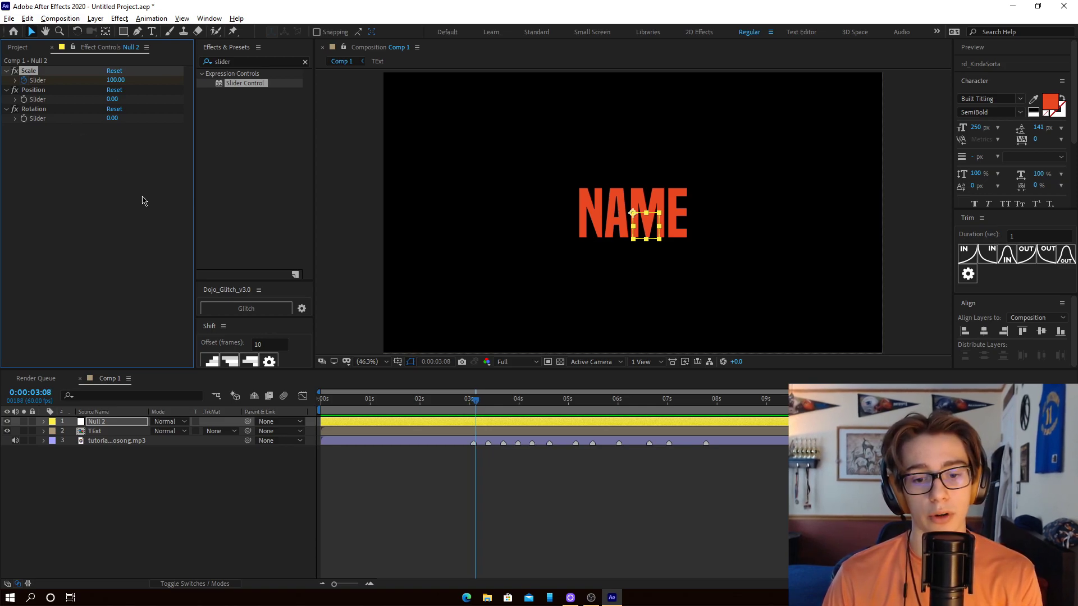
key("Page_Down")
type("120")
key("Return")
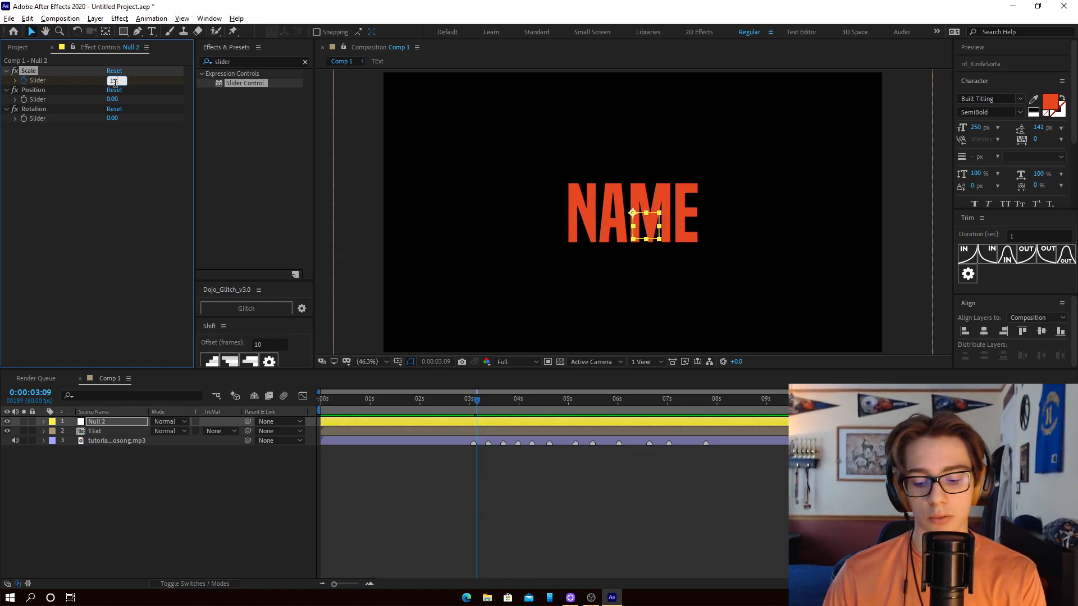
key("Return")
key("Home")
key("u")
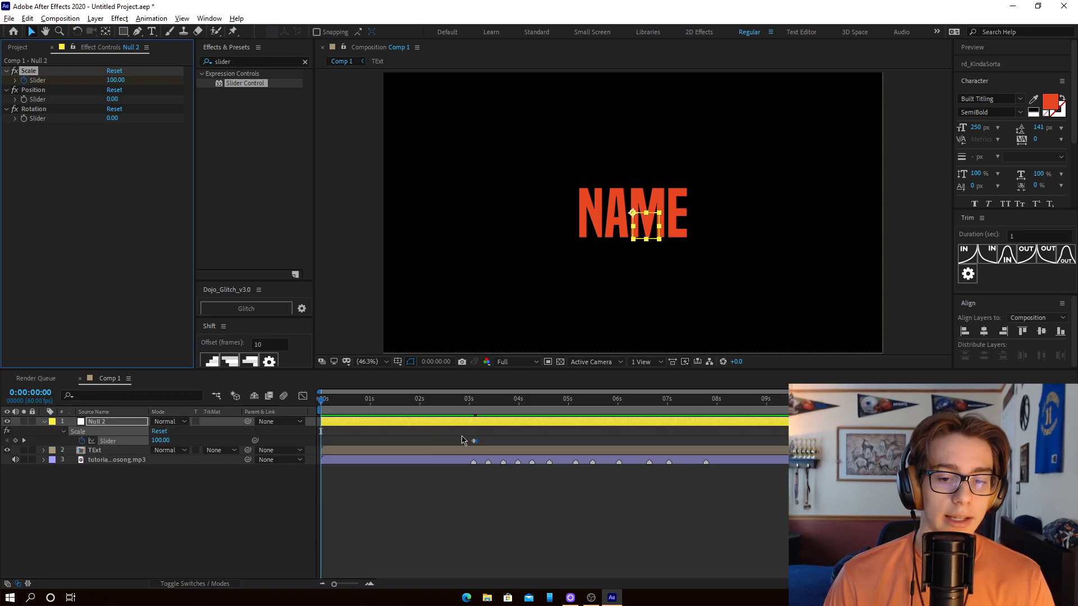
- Copy the Scale slider pulse keyframes and paste them at each following music beat marker
left_click(474, 440)
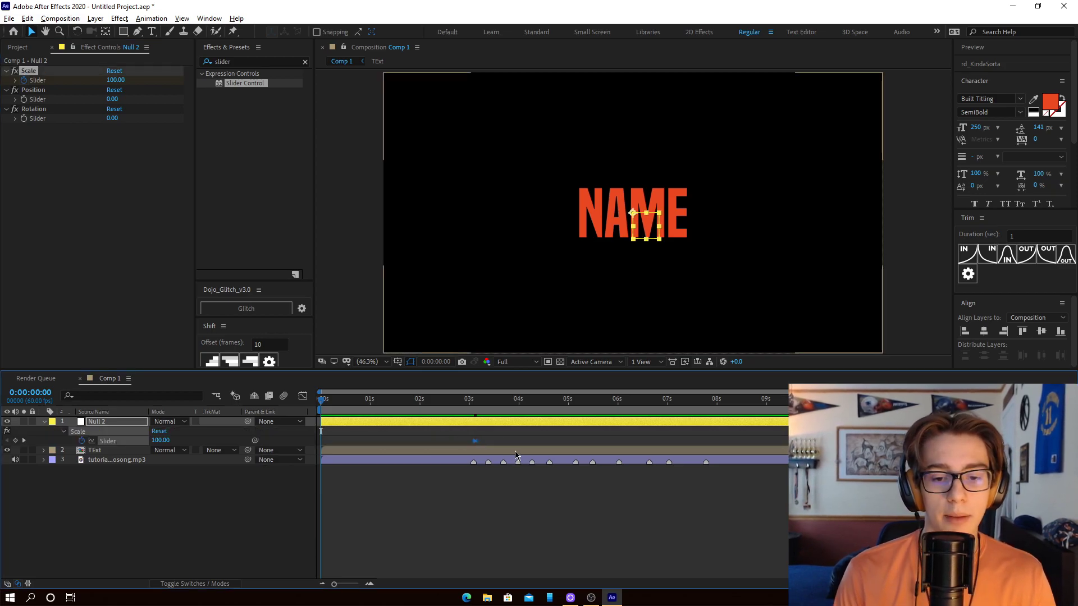
left_click(488, 399)
key("ctrl+v")
key("k")
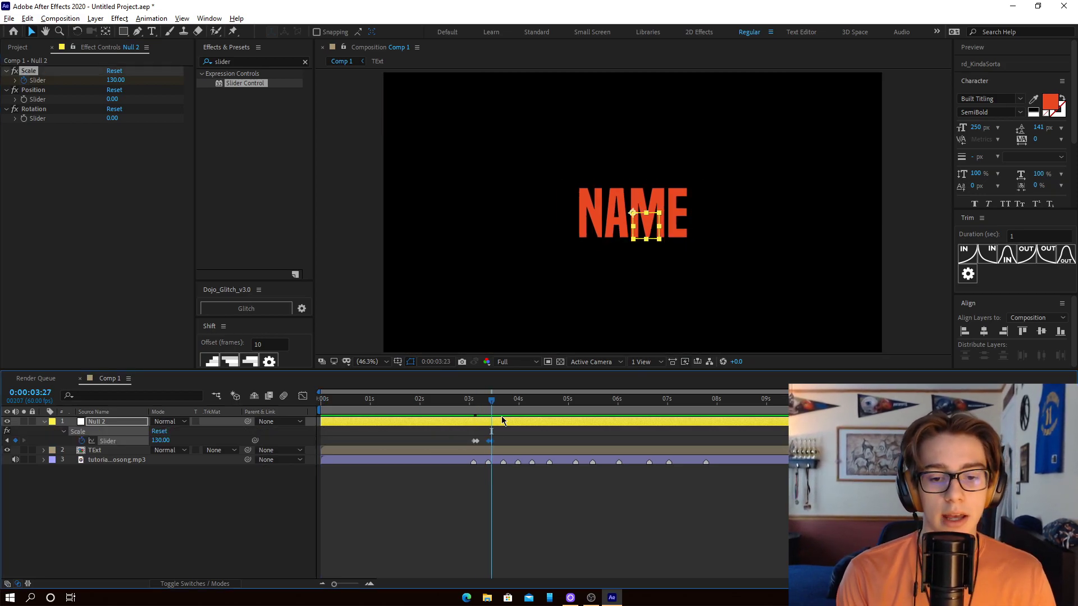
key("ctrl+v")
key("k")
key("ctrl+v")
key("k")
key("ctrl+v")
key("k")
key("ctrl+v")
key("k")
key("k")
key("ctrl+v")
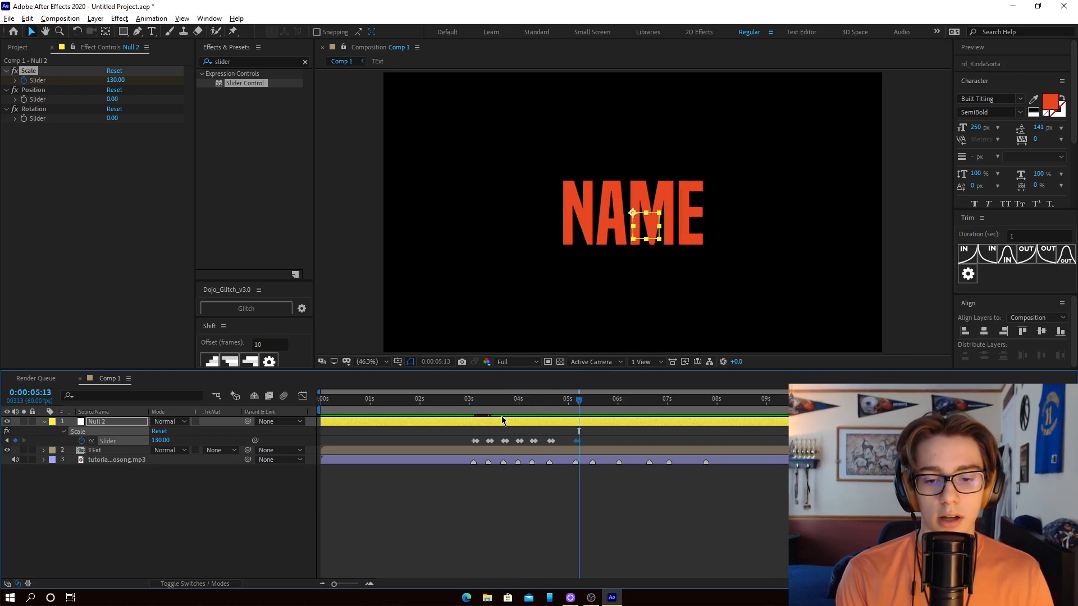
key("k")
key("ctrl+v")
key("k")
key("ctrl+v")
key("k")
key("ctrl+v")
key("k")
key("ctrl+v")
key("k")
key("ctrl+v")
key("equal")
- Select all Scale slider keyframes and preview the pulsing NAME from just before the first beat
left_click_drag(350, 432, 775, 463)
key("equal")
key("equal")
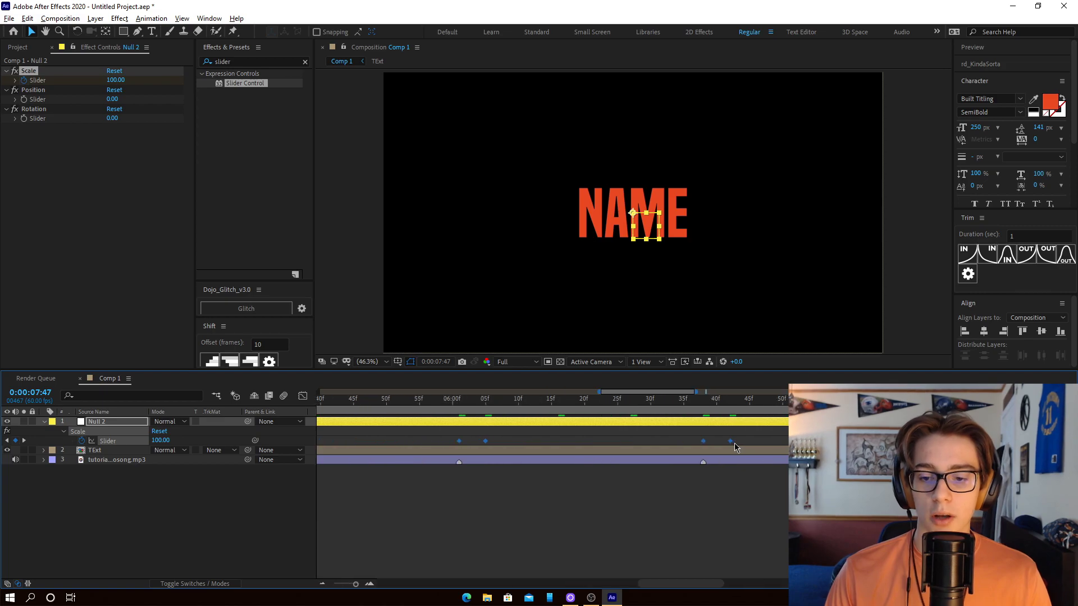
key("ctrl+z")
scroll(708, 450, "up", 2)
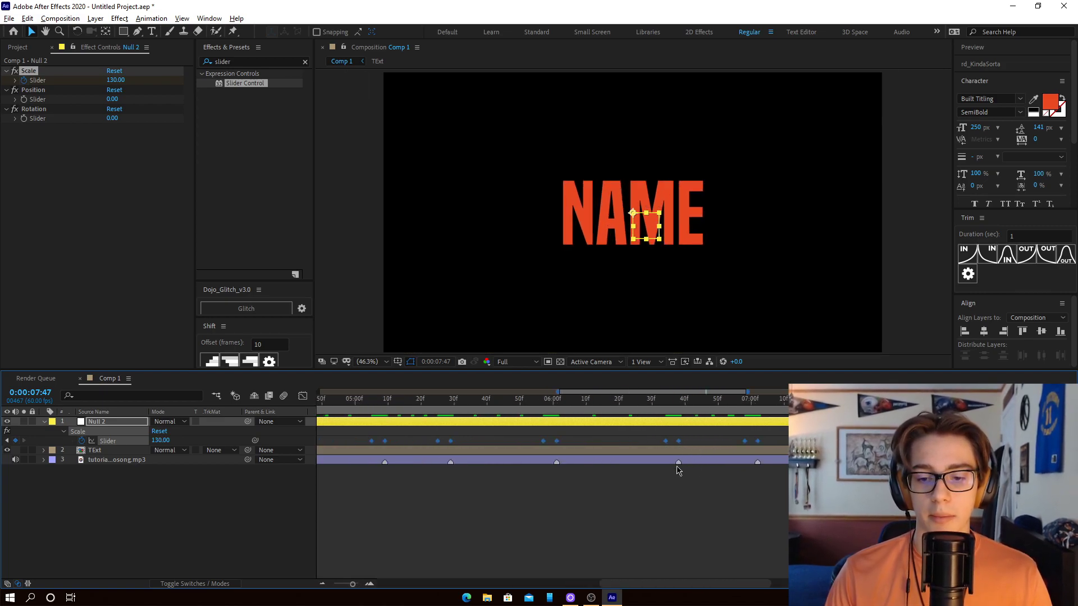
key("semicolon")
left_click(472, 400)
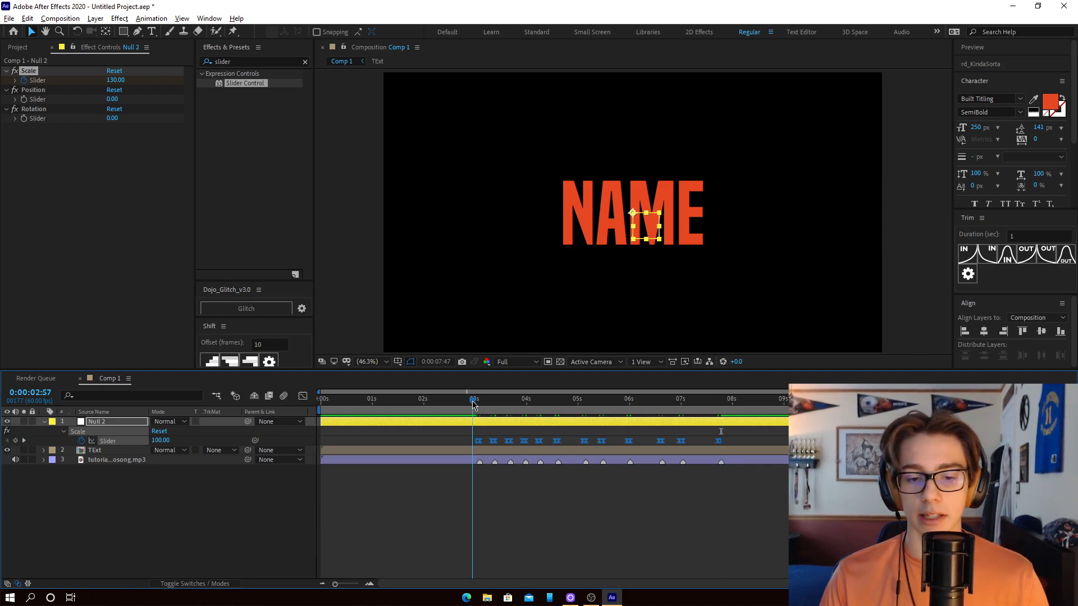
key("space")
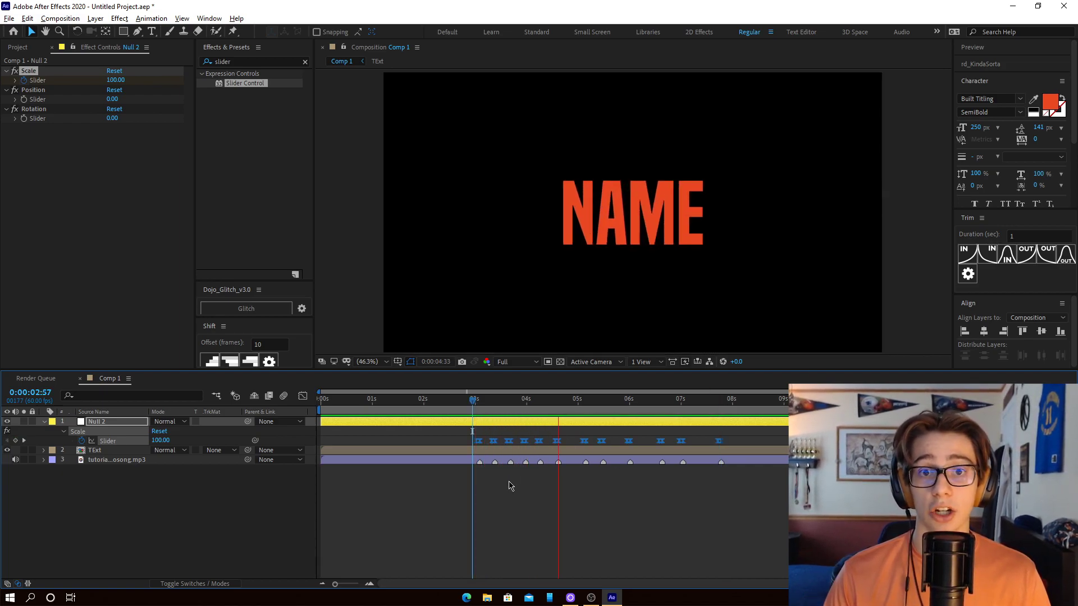
left_click(124, 473)
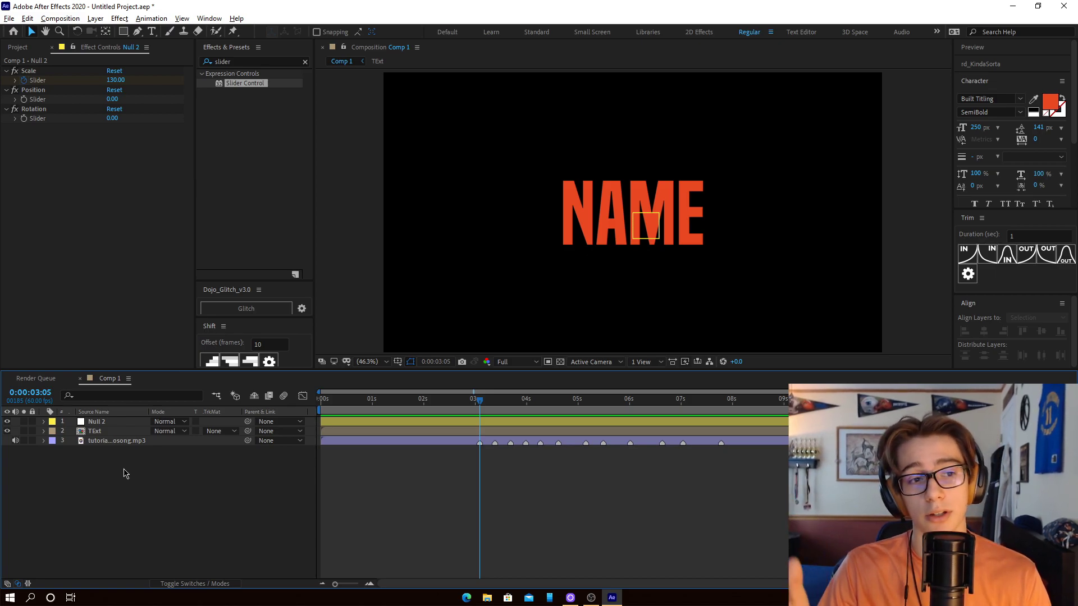
- Keyframe the null's Position slider at 40 on the current beat, previewing after first trying 50
left_click(26, 109)
key("space")
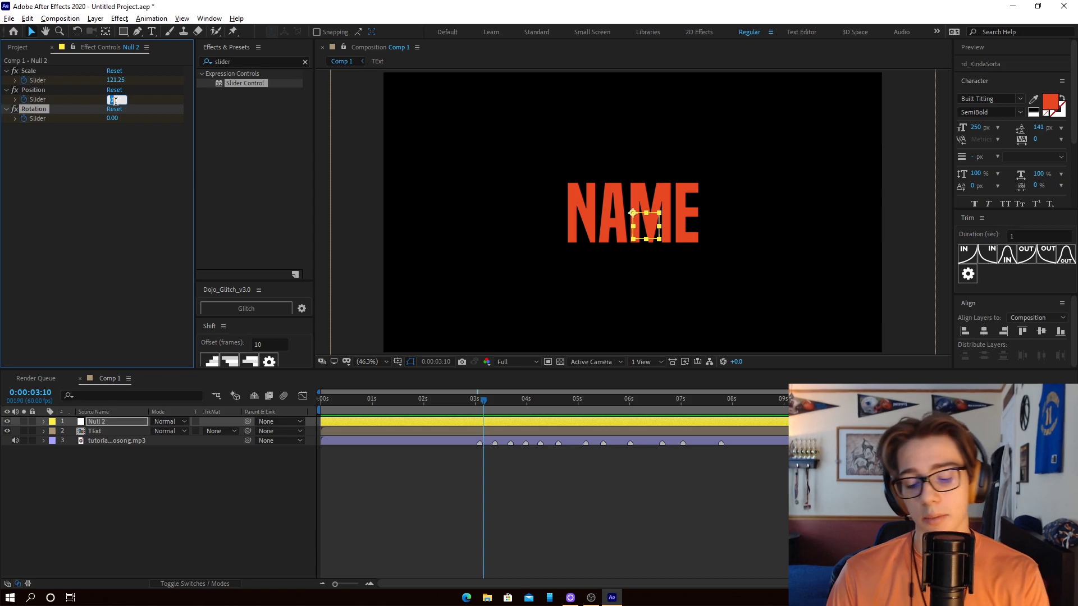
key("Return")
key("space")
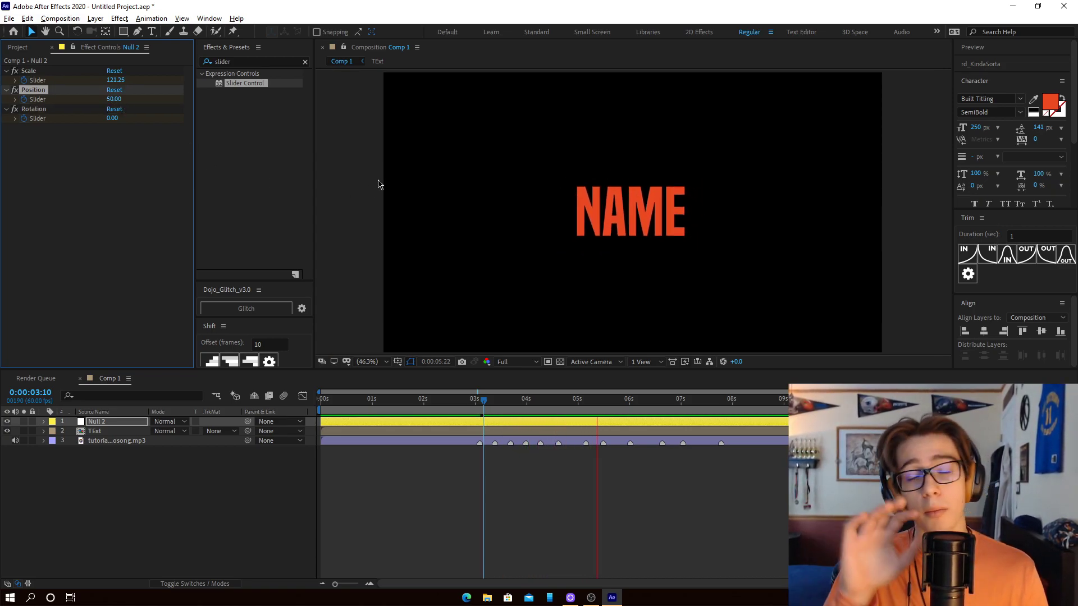
key("space")
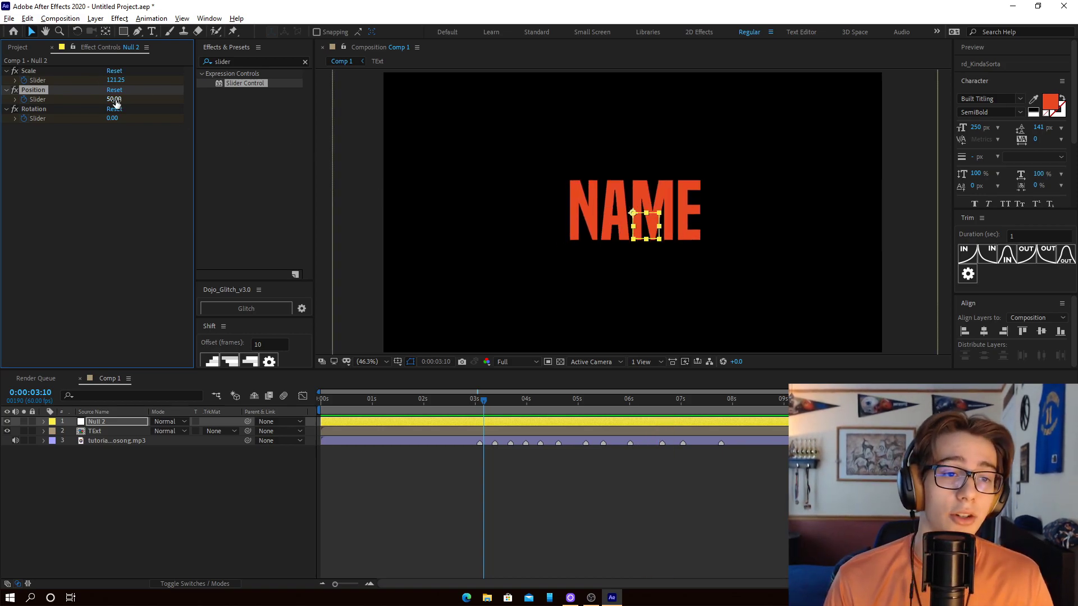
type("40")
key("Return")
key("space")
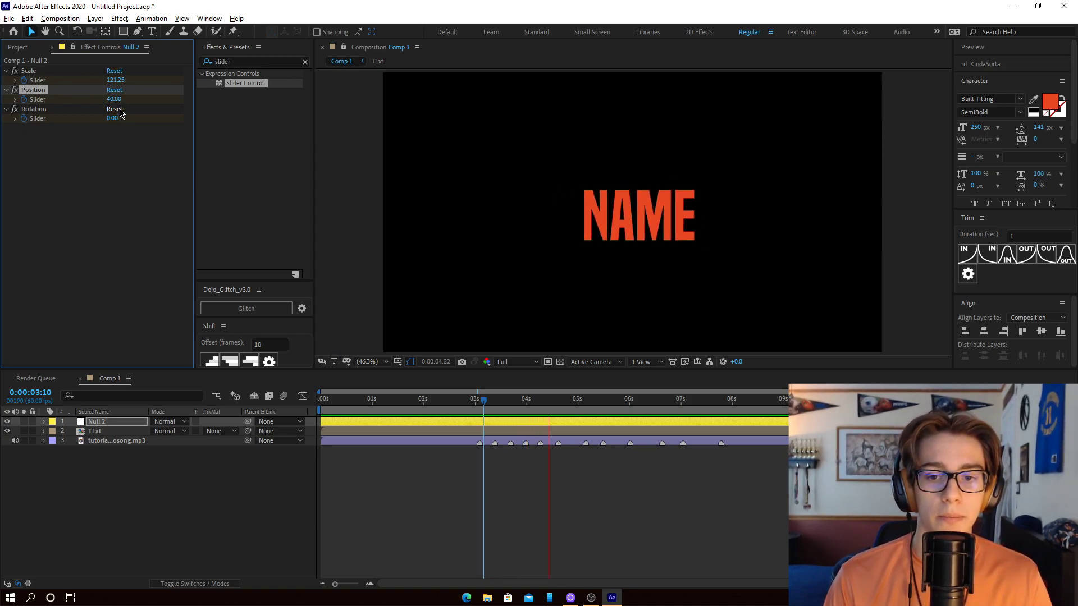
key("space")
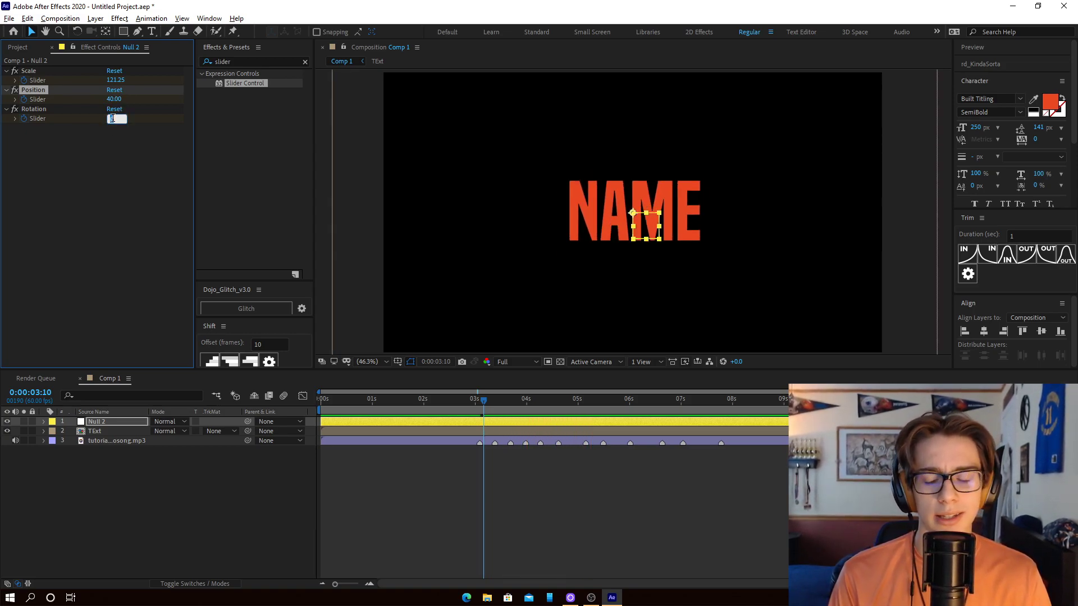
- Keyframe the Rotation slider at 10, preview the pulse, and reveal the null's slider keyframes
type("10")
key("Return")
key("space")
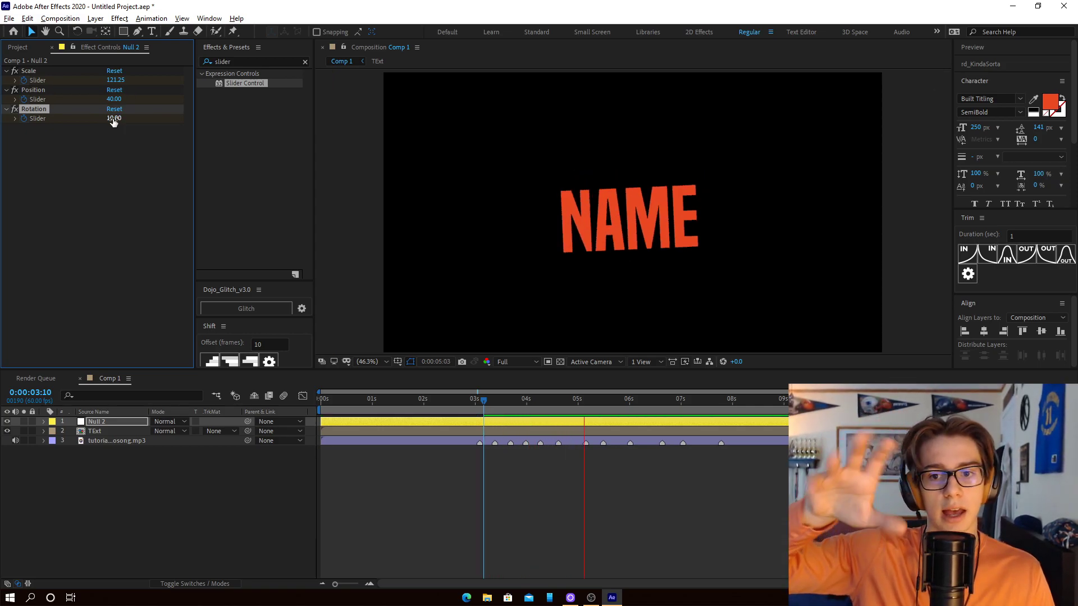
key("space")
key("u")
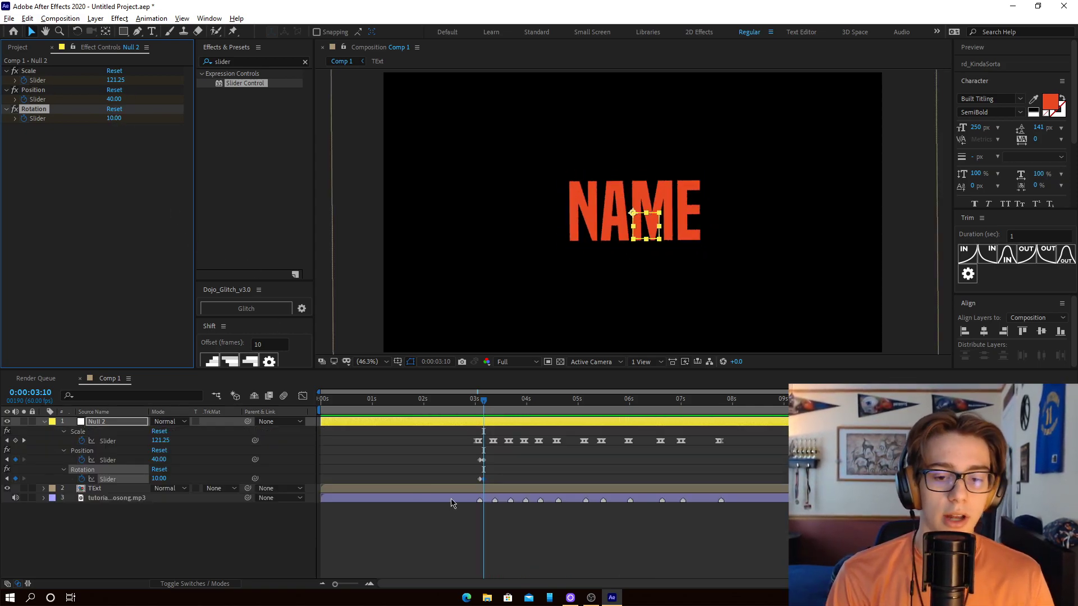
key("equal")
- Select the Position and Rotation keyframes at the playhead and play back the animation
left_click_drag(516, 453, 486, 487)
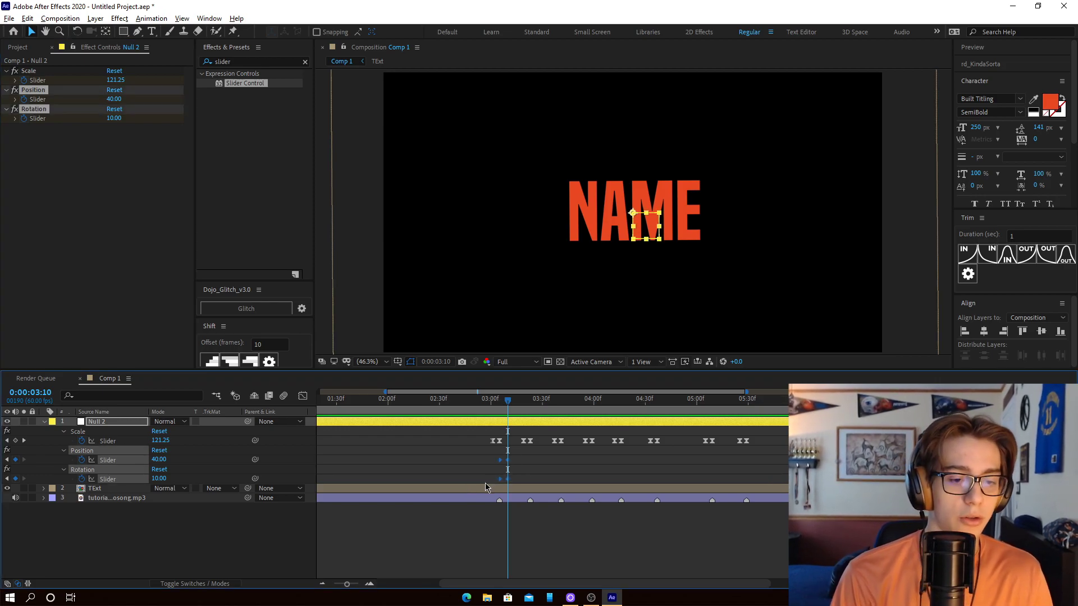
left_click(44, 421)
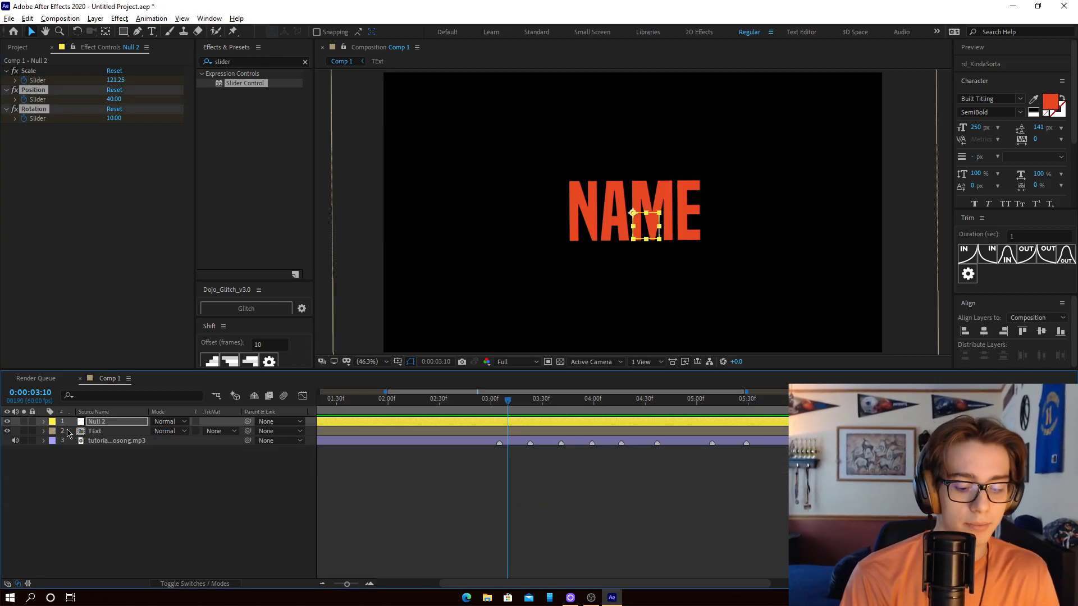
key("space")
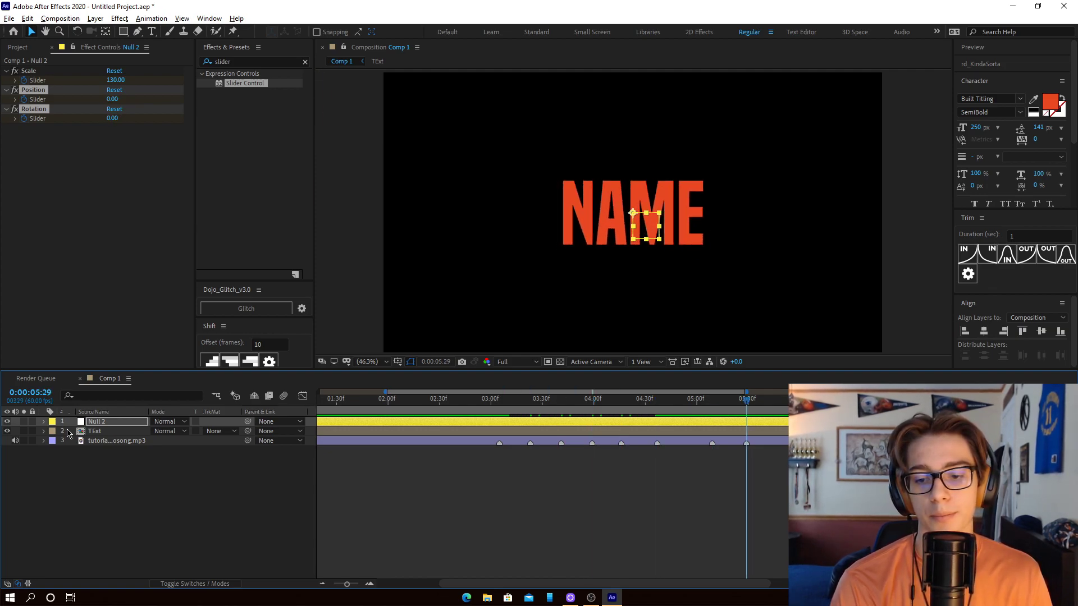
key("minus")
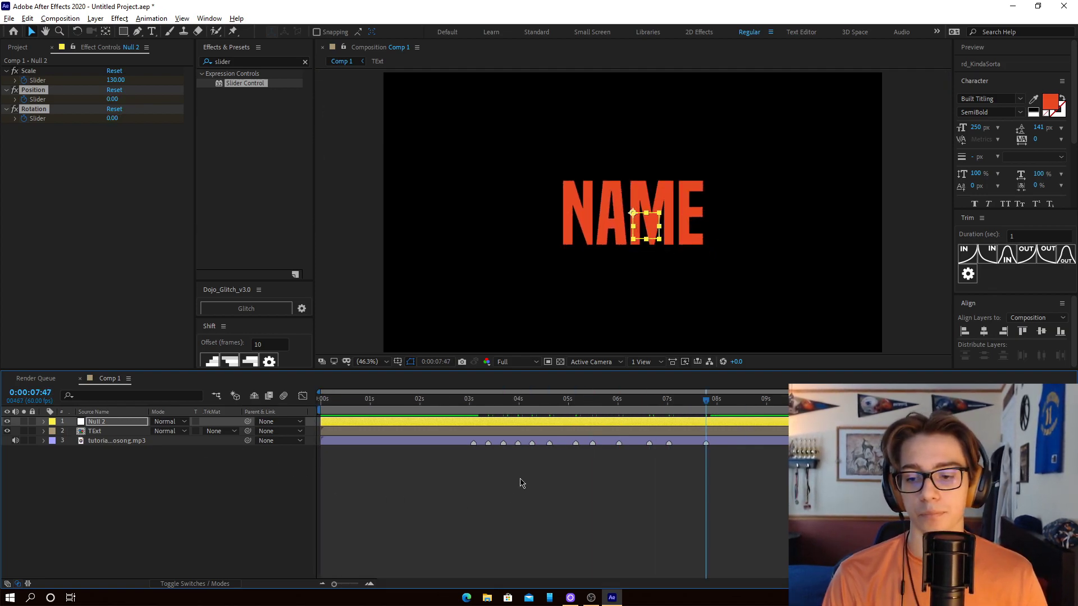
- Apply Easy Ease (F9) to all Position and Rotation slider keyframes across the timeline
key("u")
left_click_drag(448, 453, 676, 479)
scroll(693, 472, "up", 4)
scroll(676, 478, "up", 3)
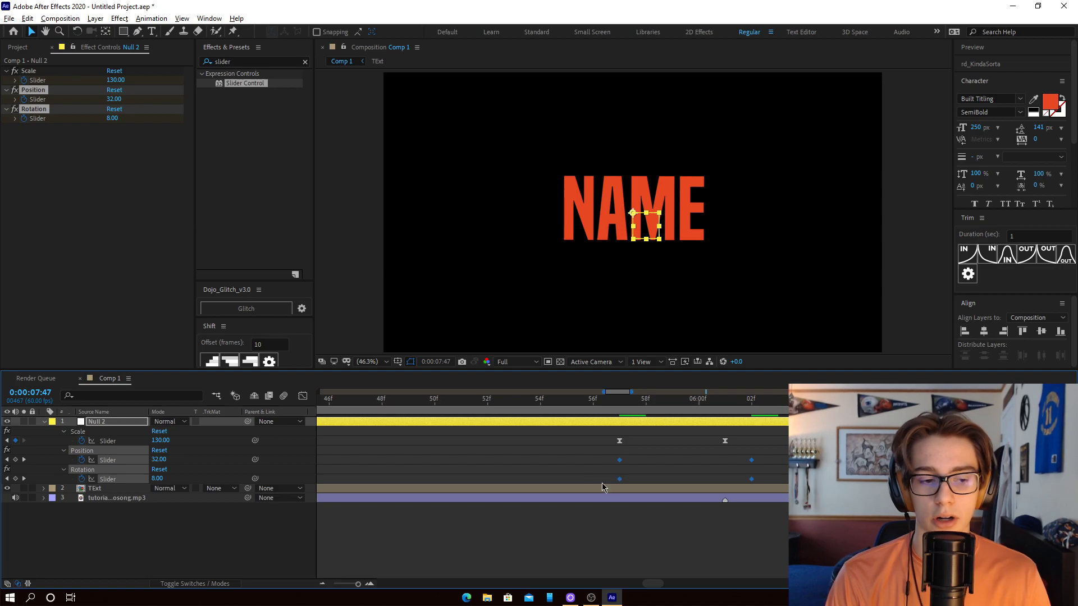
scroll(611, 478, "down", 5)
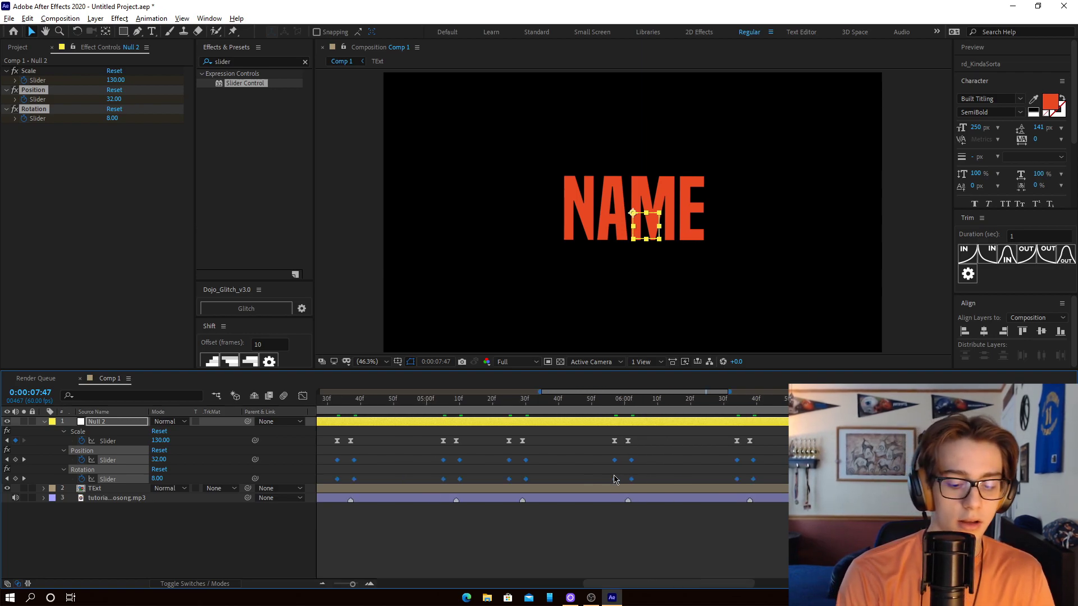
key("F9")
scroll(575, 449, "down", 6)
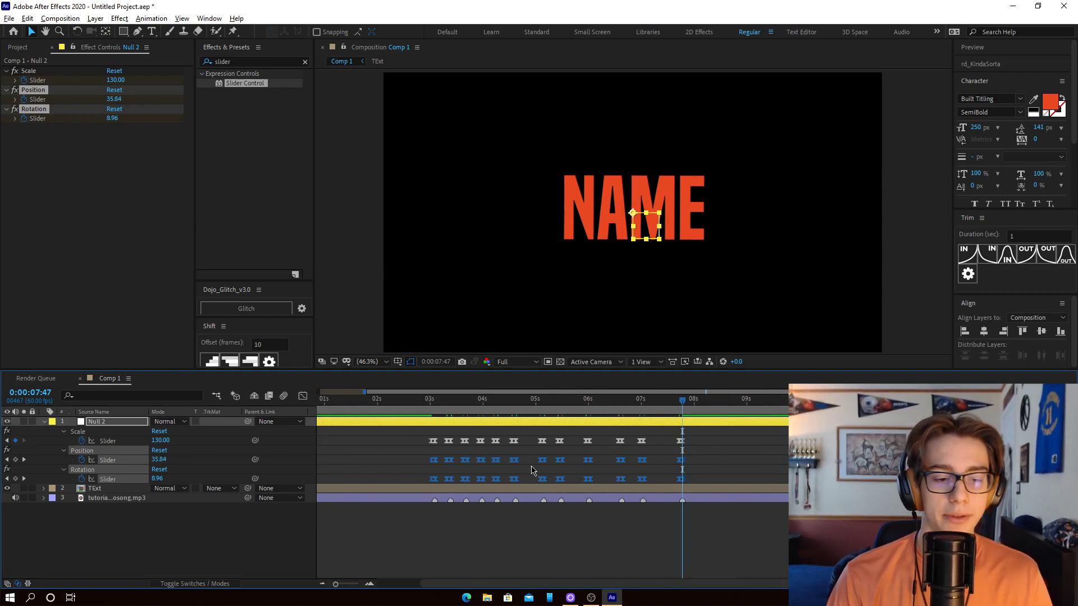
- In the Graph Editor, show only the Position slider curve and select all its keyframes
left_click(306, 398)
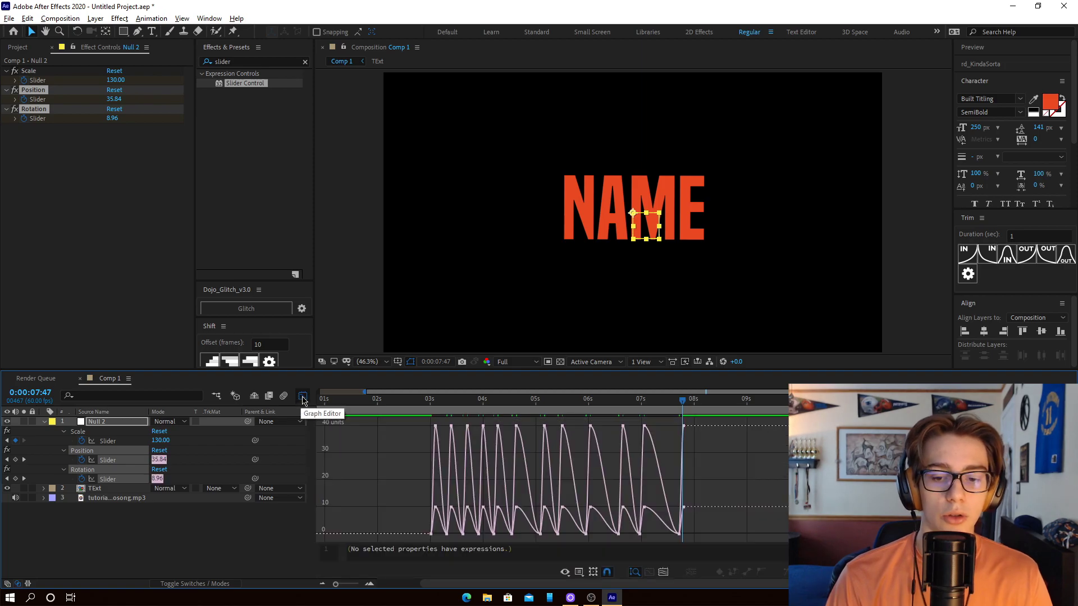
left_click(565, 572)
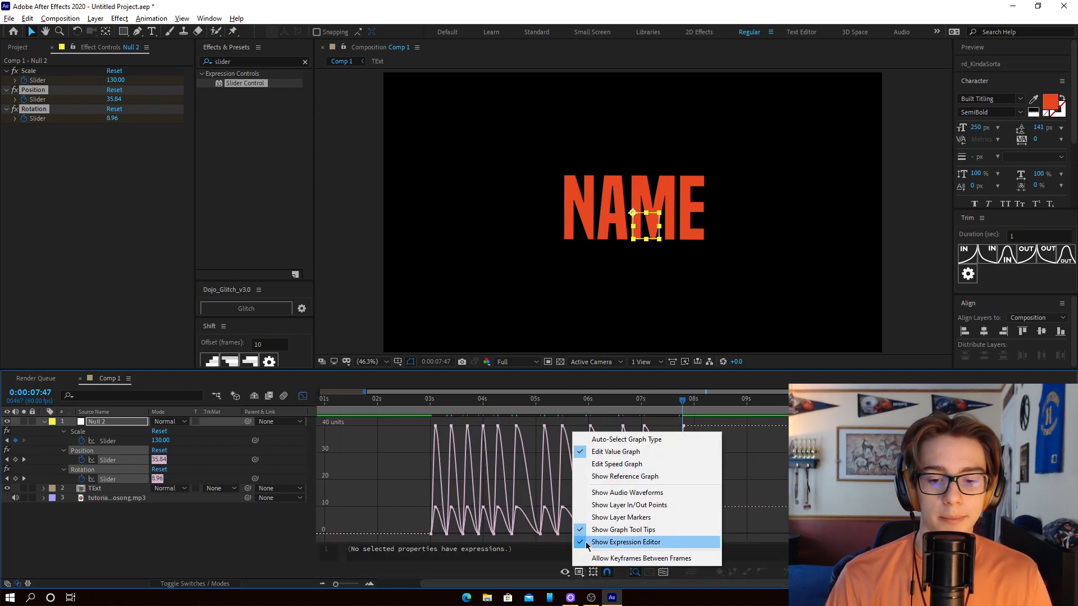
left_click(610, 454)
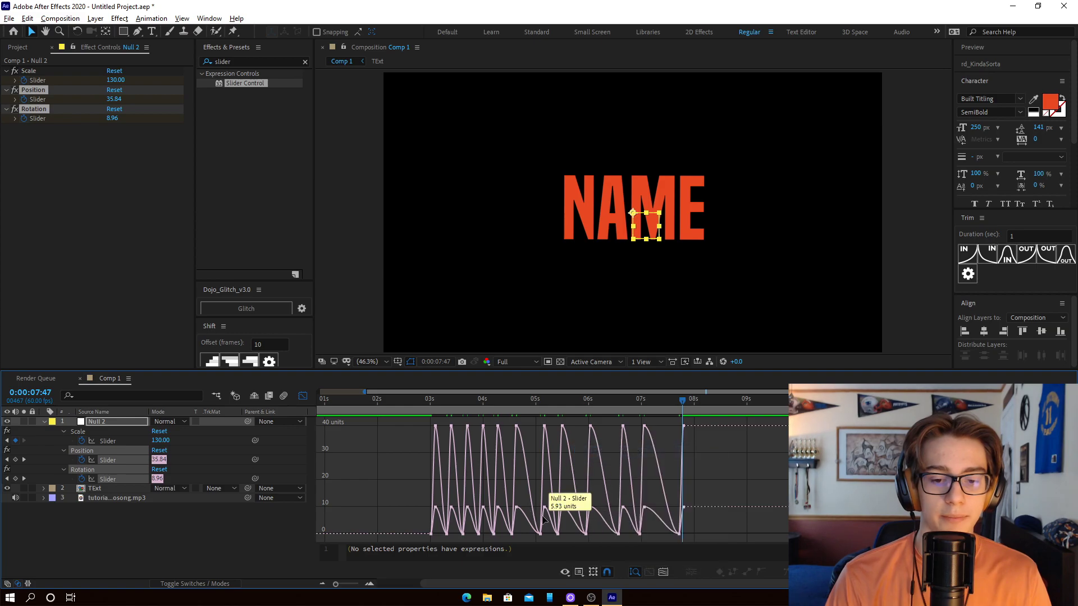
scroll(553, 494, "up", 3)
scroll(505, 491, "down", 3)
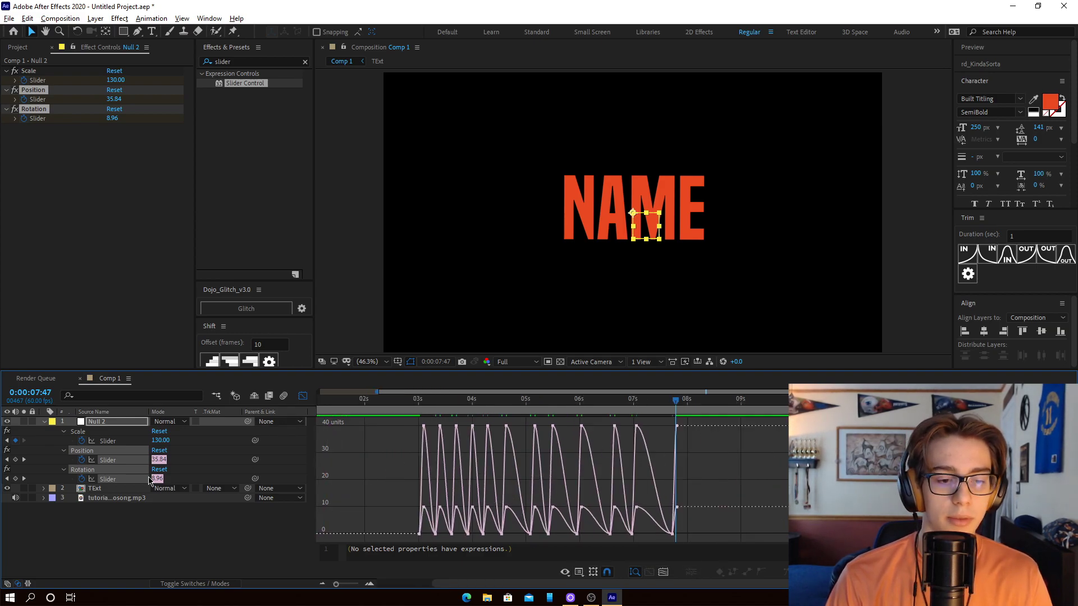
left_click(103, 526)
left_click(82, 450)
scroll(348, 472, "up", 3)
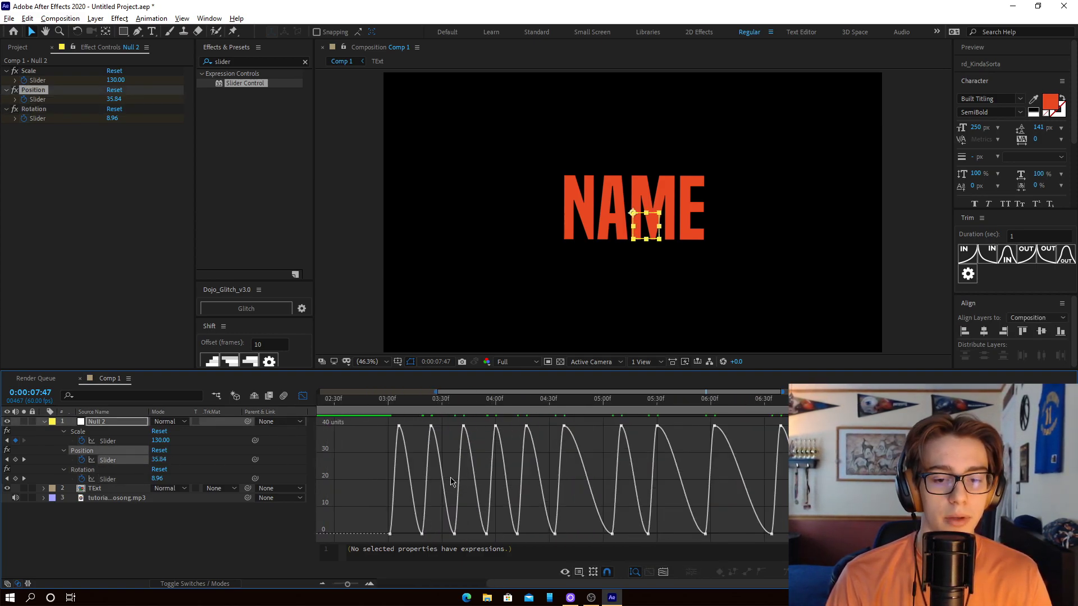
key("ctrl+a")
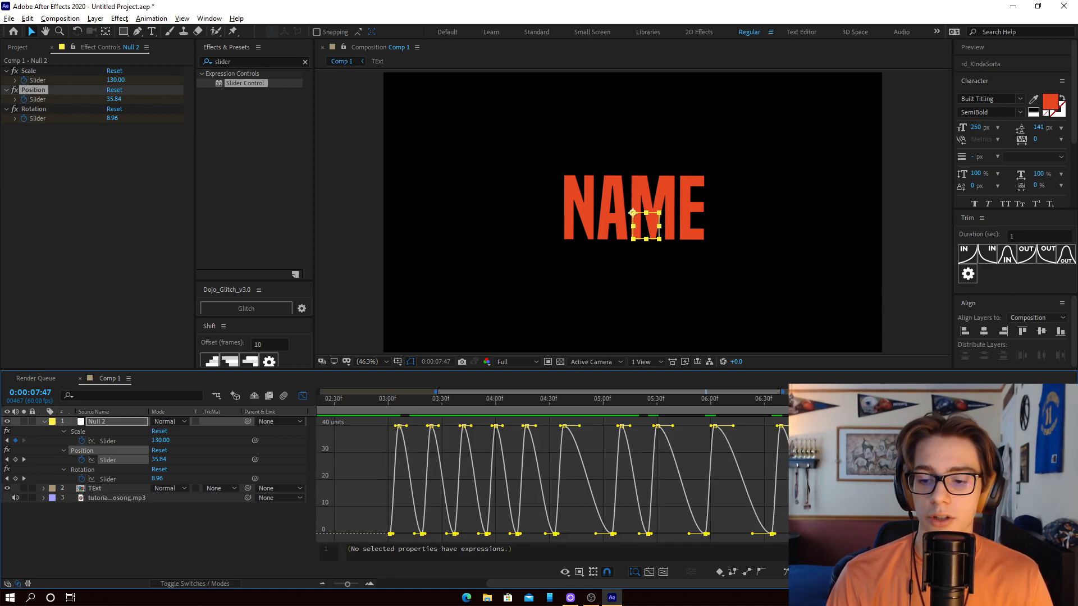
- Preview the eased Position pulse from where the beats begin
left_click(391, 400)
key("space")
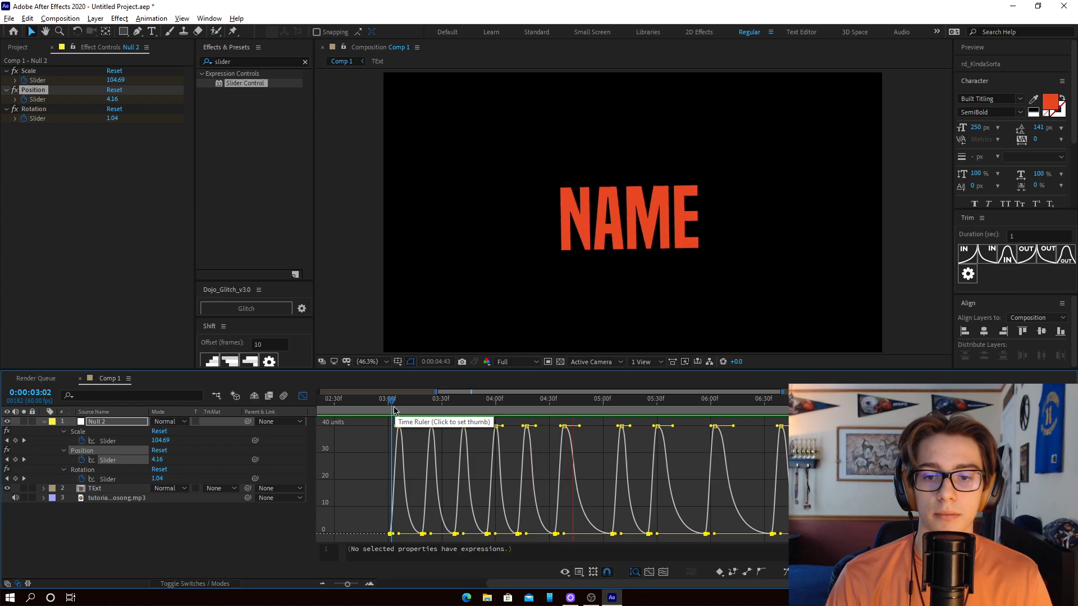
key("space")
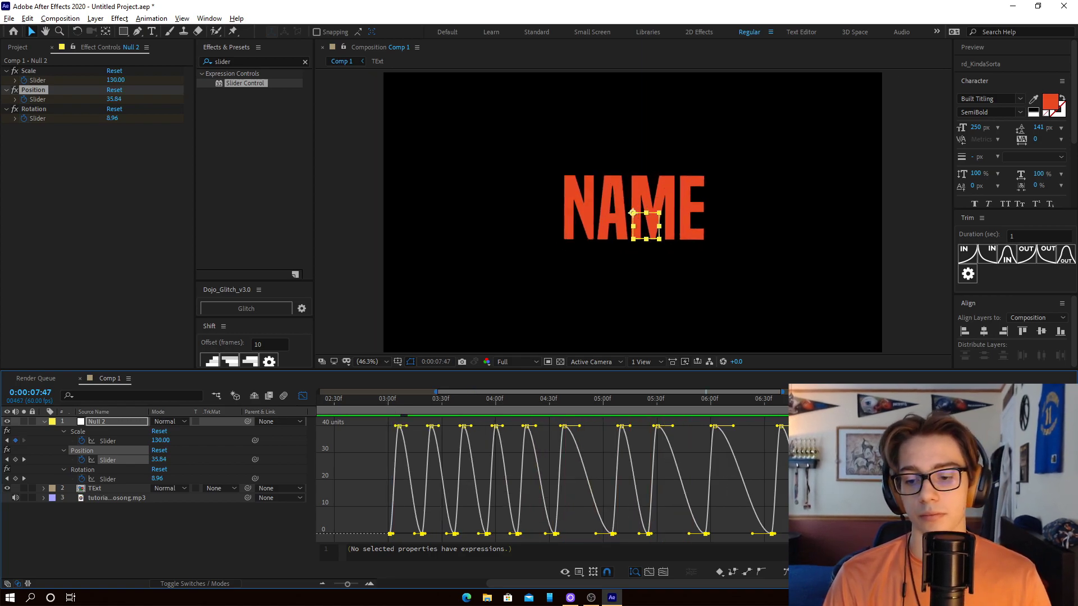
key("space")
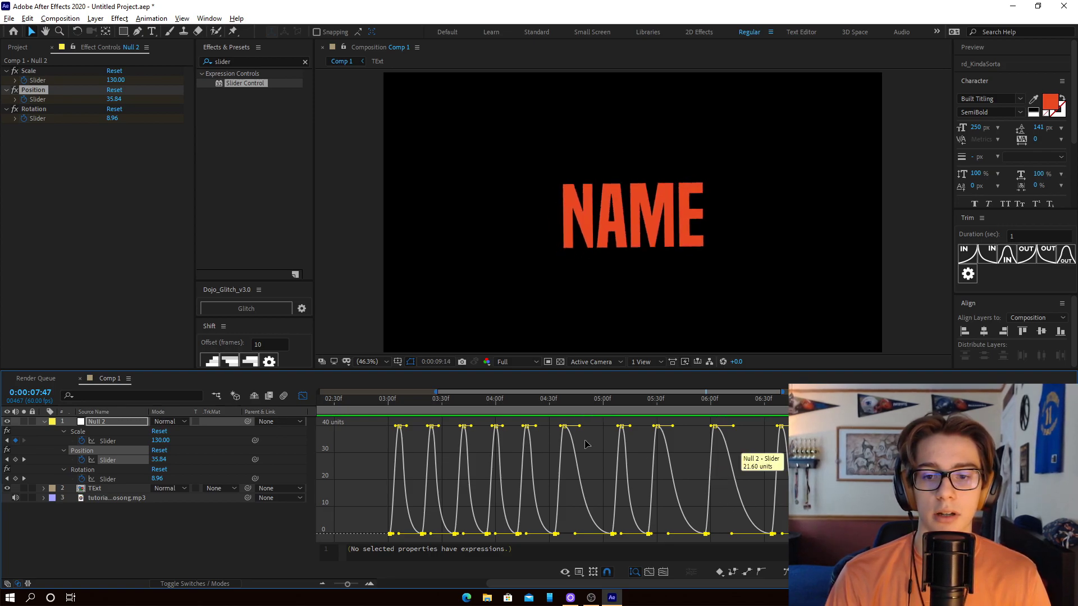
key("space")
- Check the Rotation slider curve with a preview, then return to the layer timeline
left_click(108, 479)
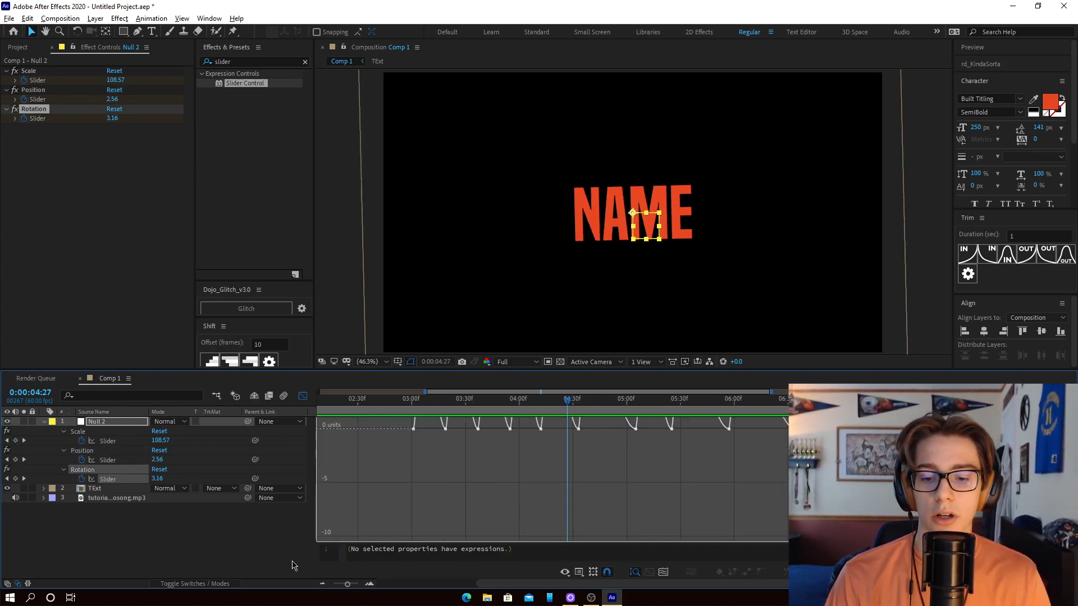
key("space")
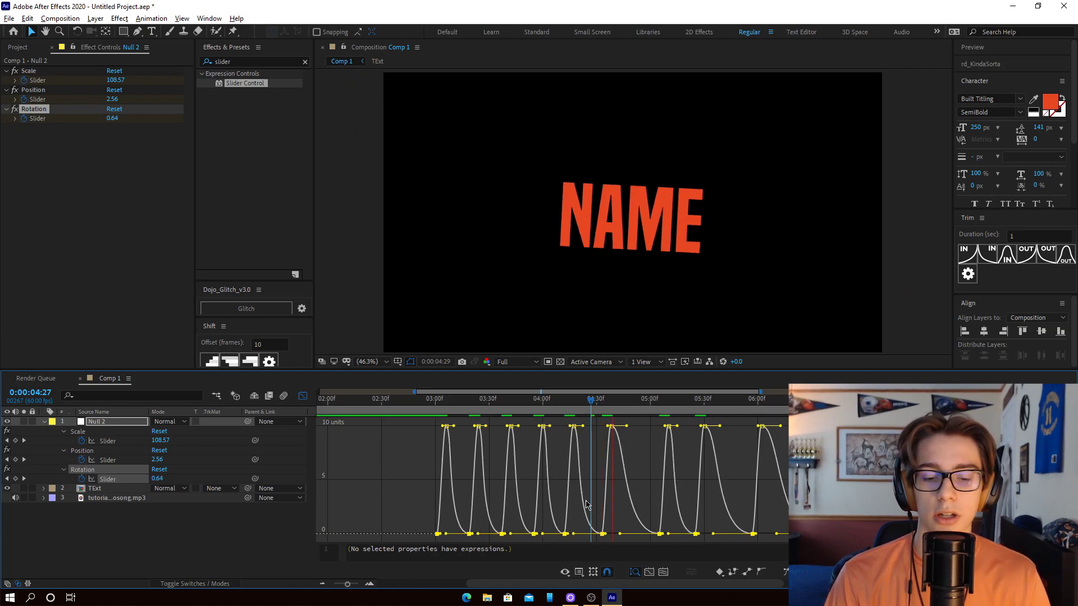
key("space")
key("u")
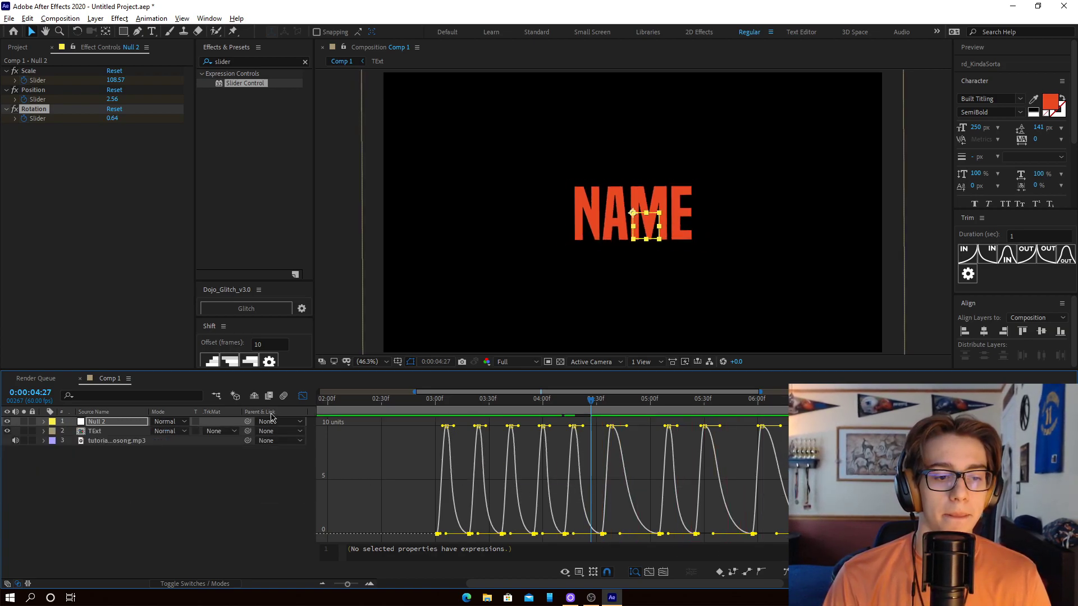
left_click(302, 397)
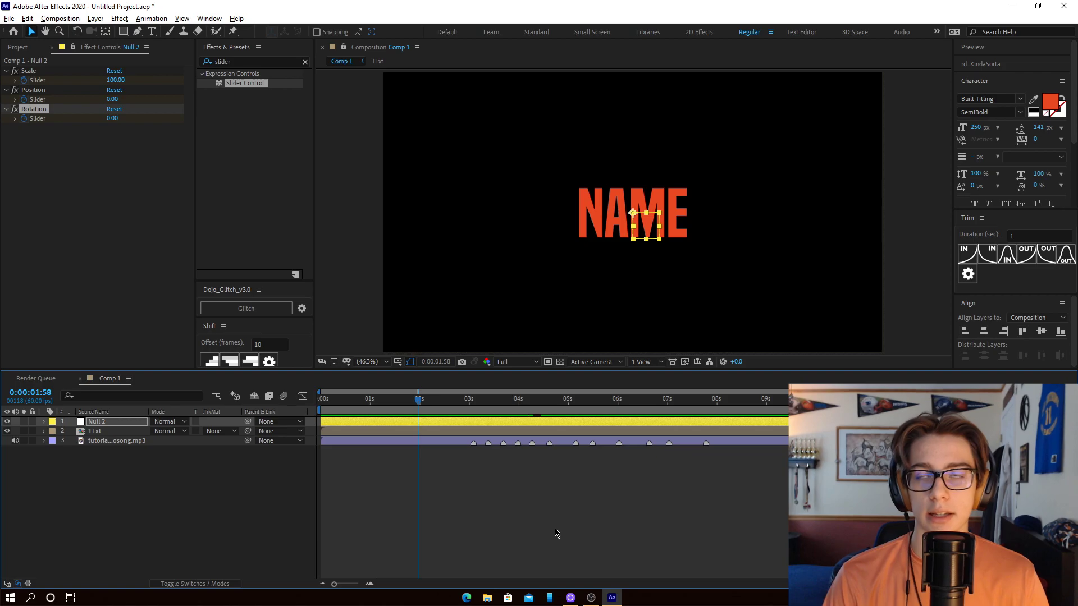
key("space")
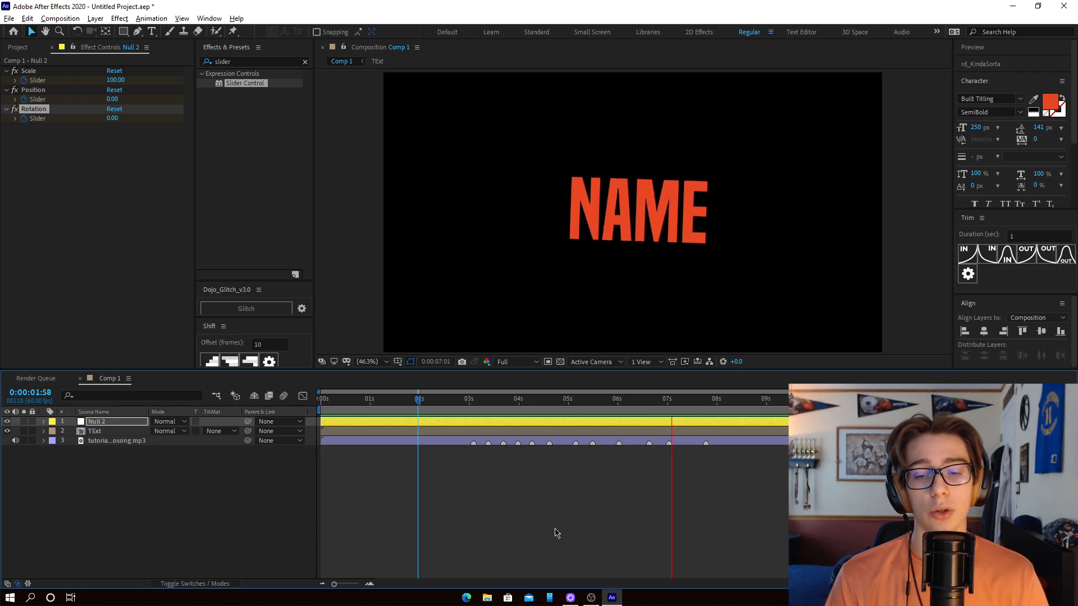
key("space")
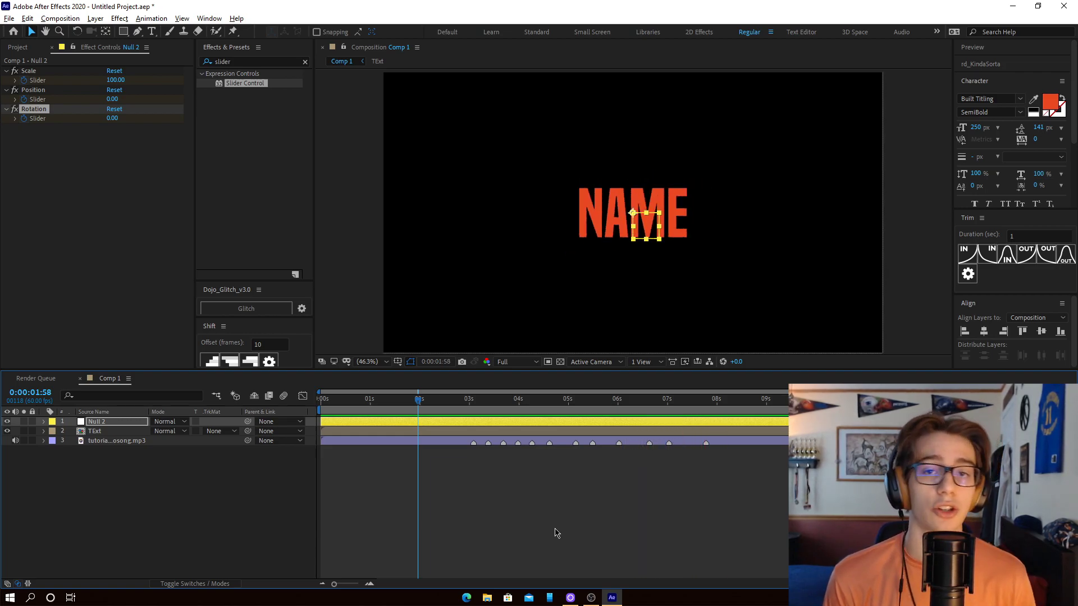